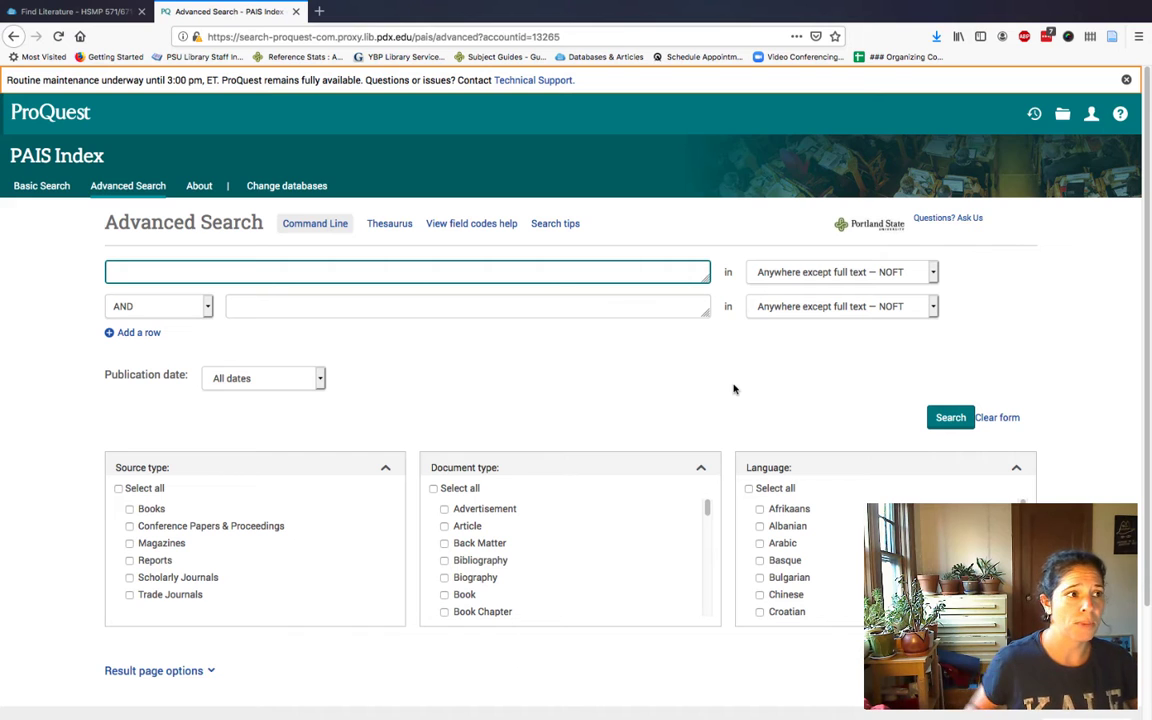
Search PAIS Index for 'collective bargaining' AND 'public employee', which returns 514 results
left_click(95, 12)
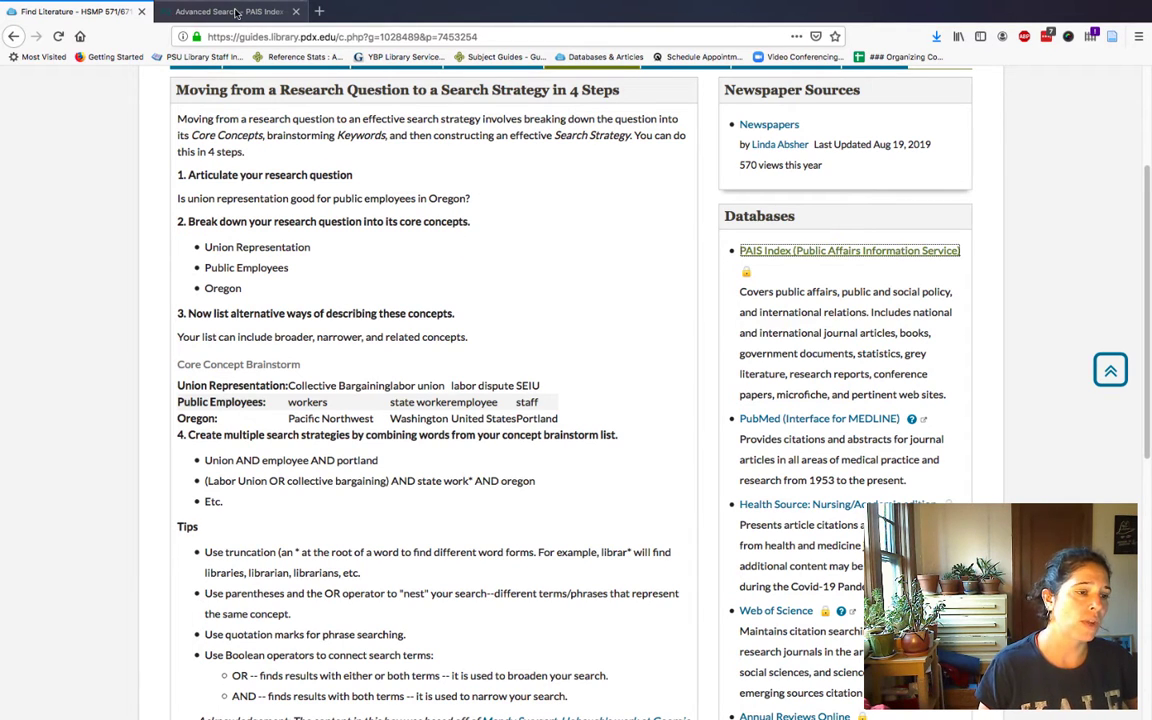
left_click(236, 12)
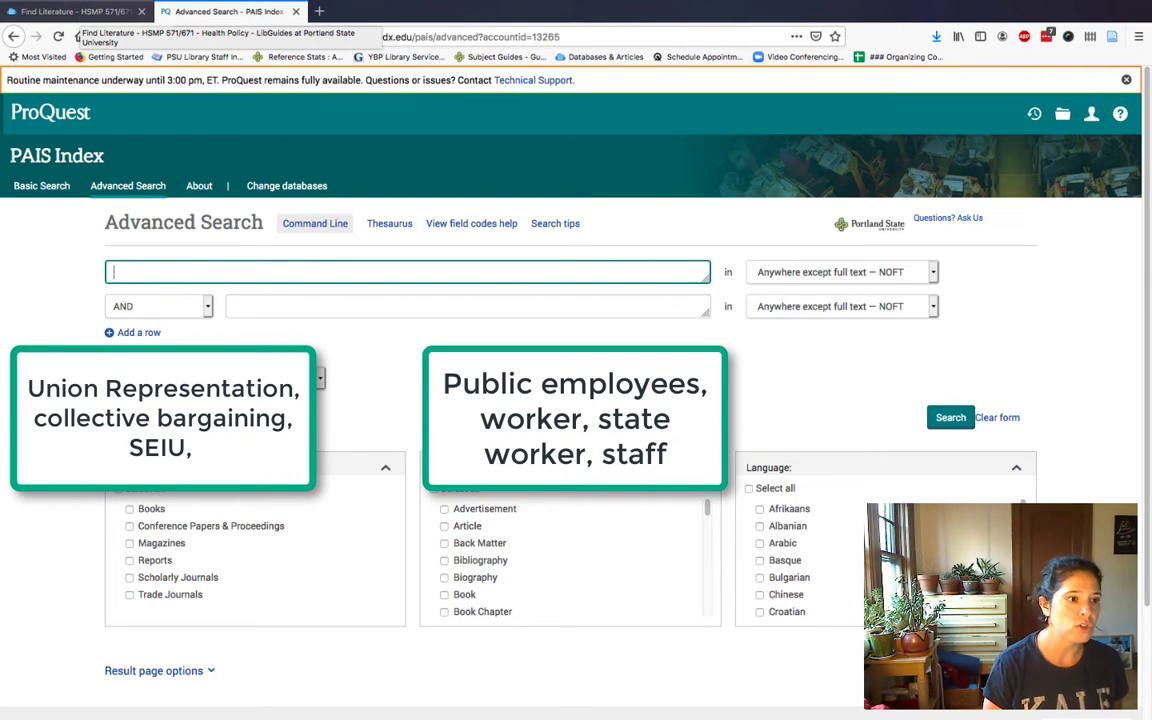
type("collective")
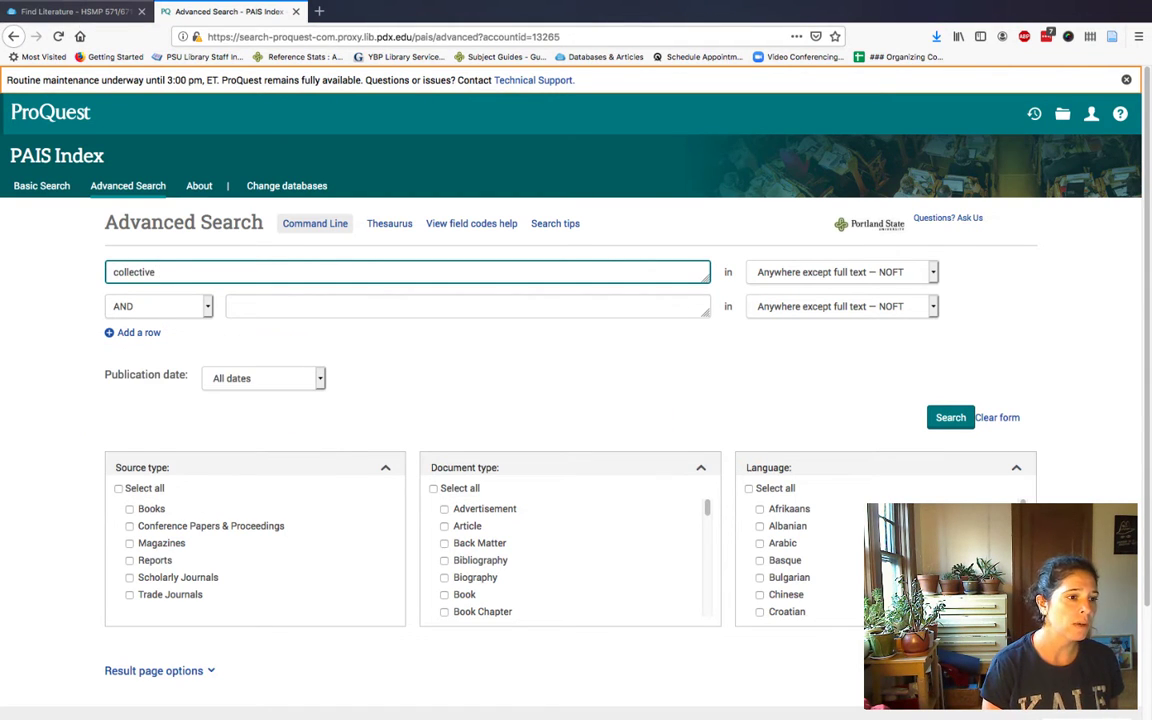
type(" ba")
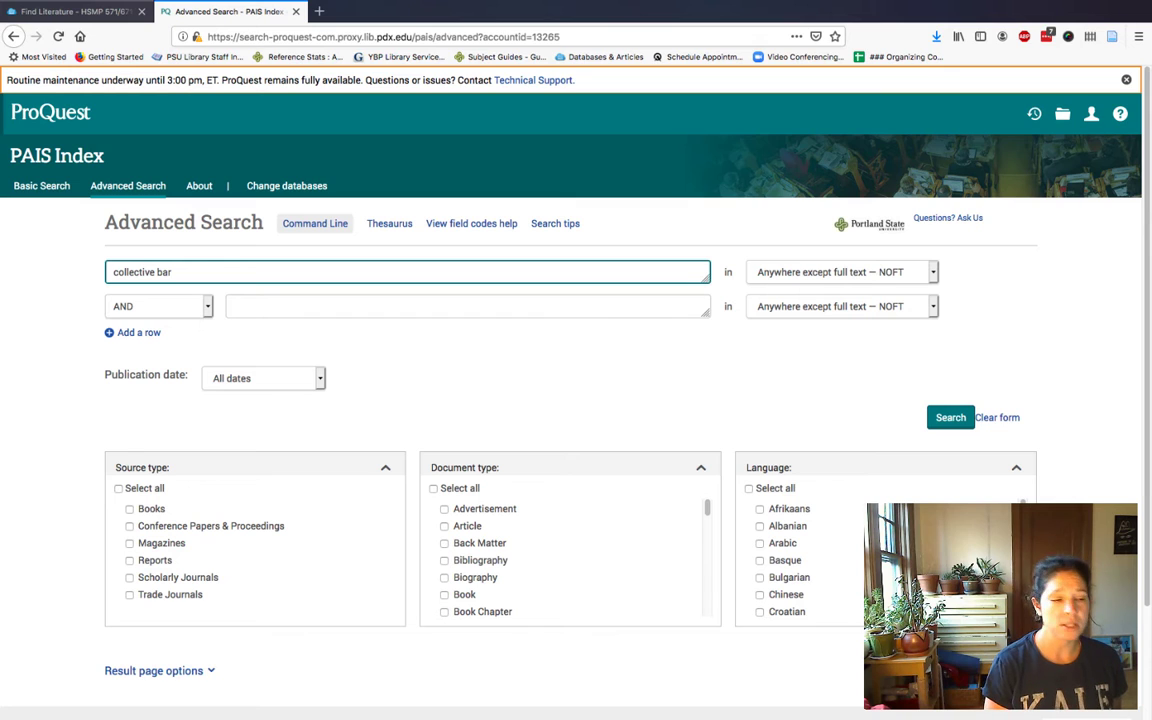
type("rgaining")
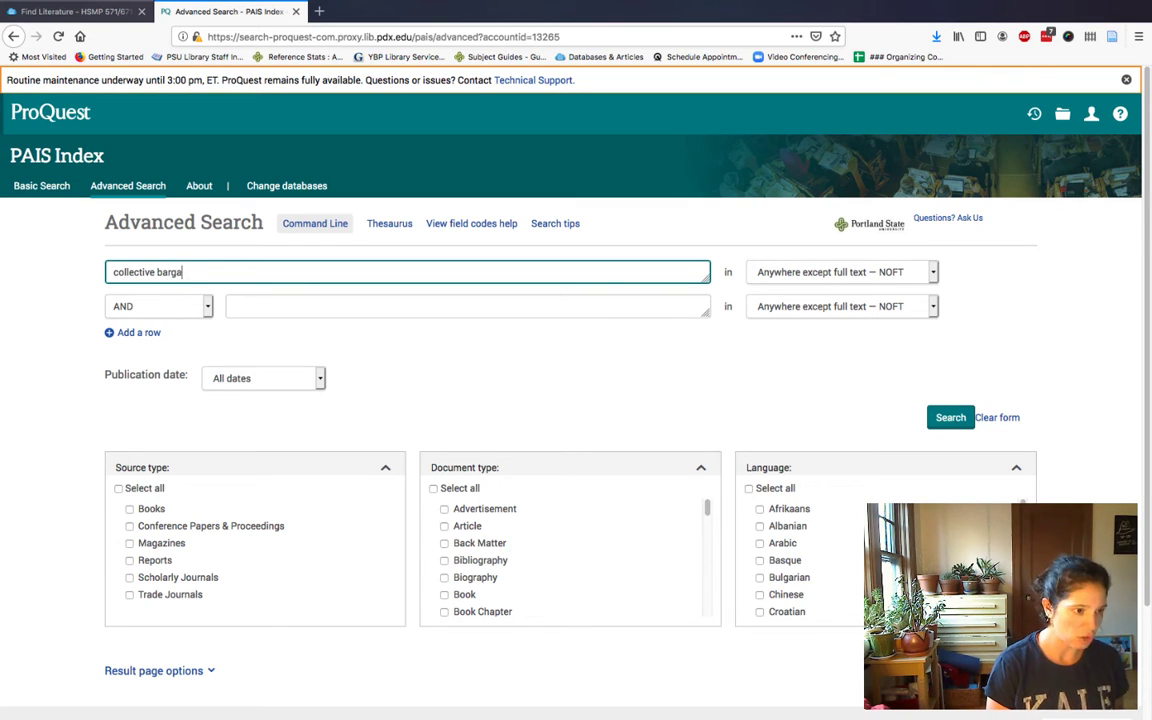
key("Tab")
key("Tab")
key("Tab")
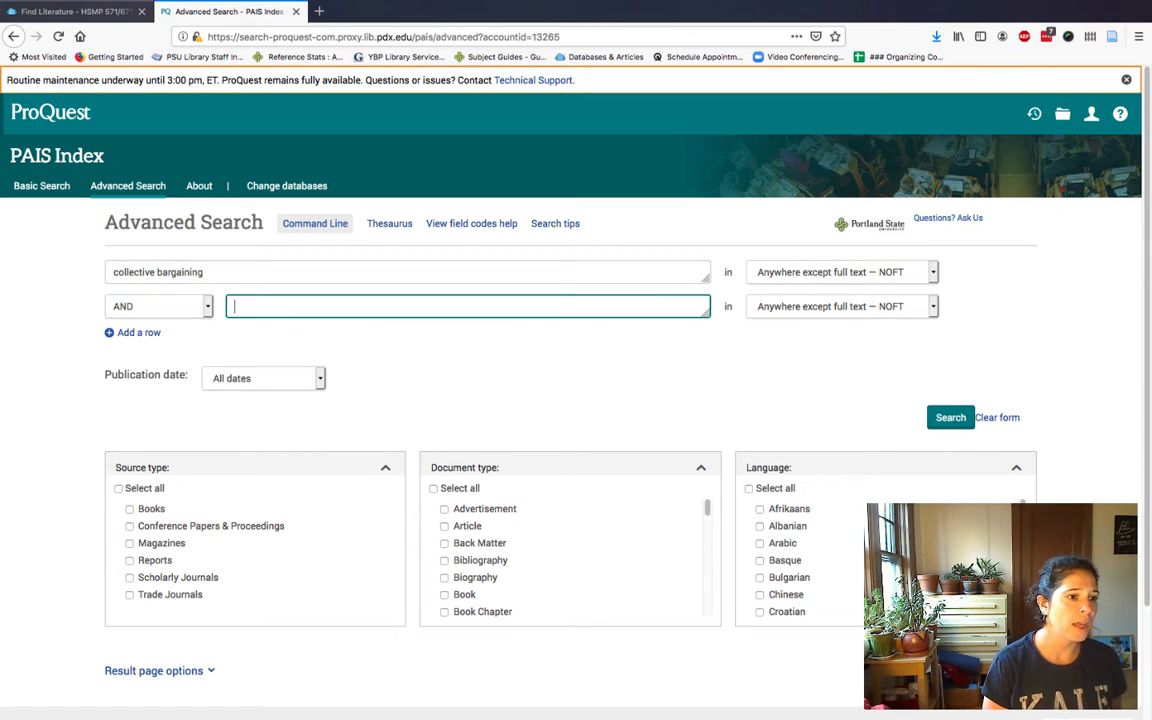
type("public em")
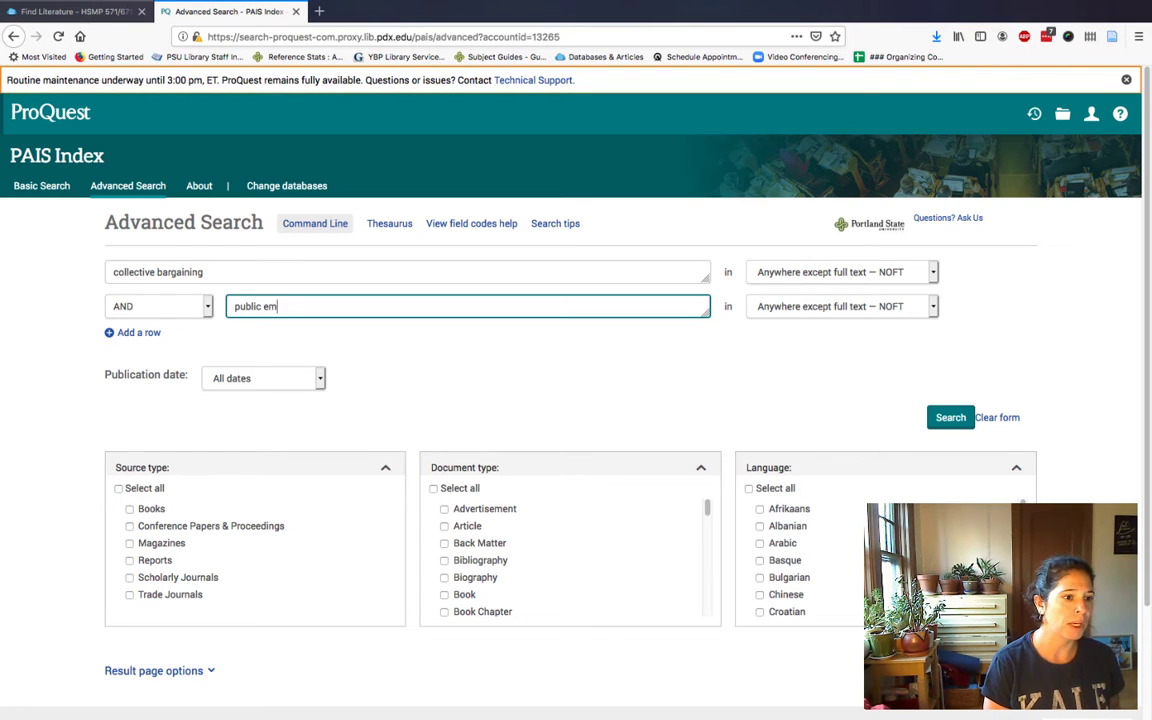
type("ployee")
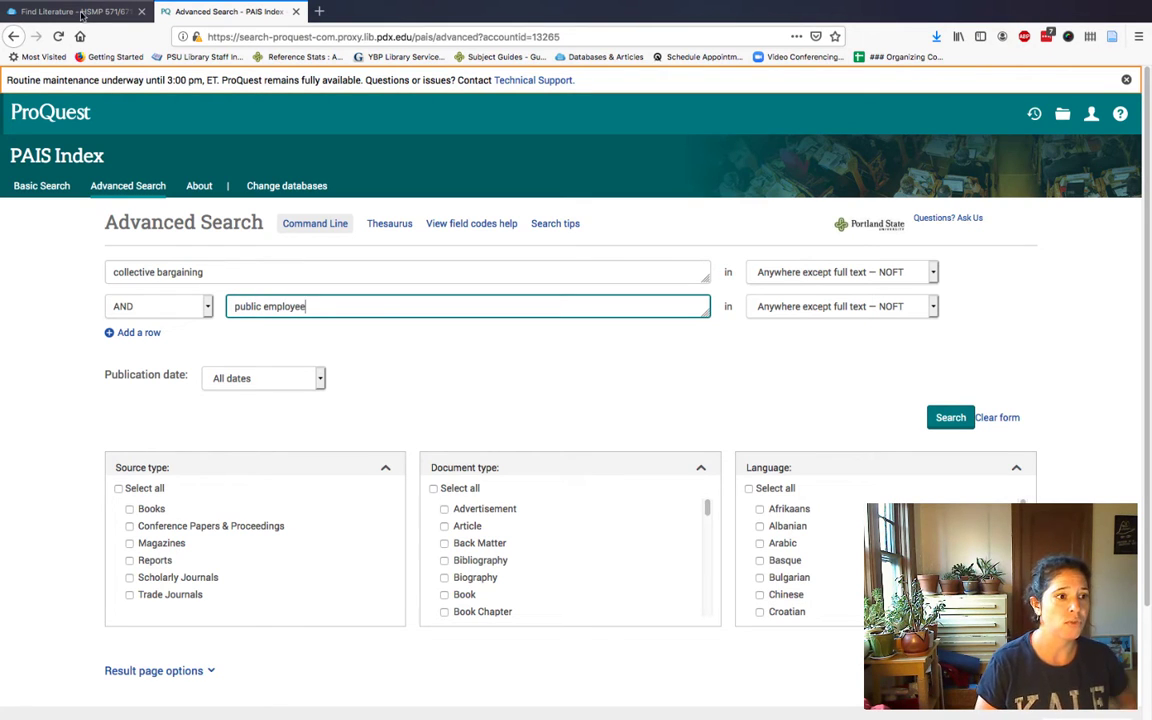
left_click(942, 424)
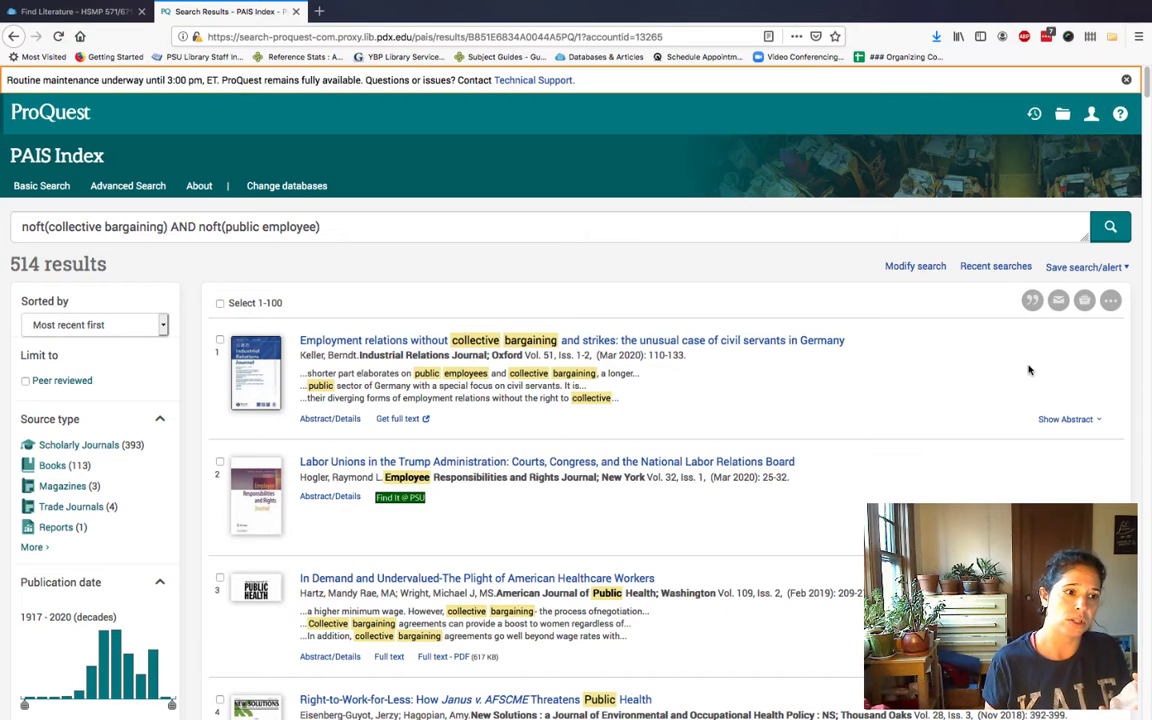
scroll(922, 368, "down", 1)
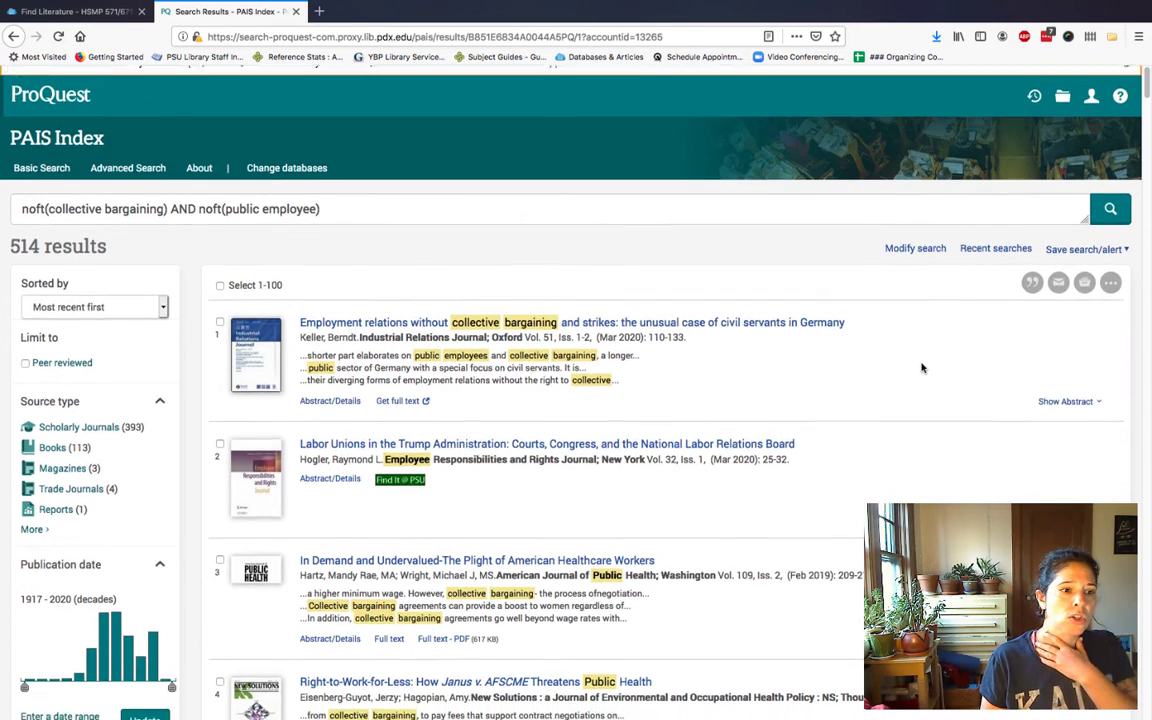
scroll(922, 368, "down", 2)
scroll(920, 370, "down", 2)
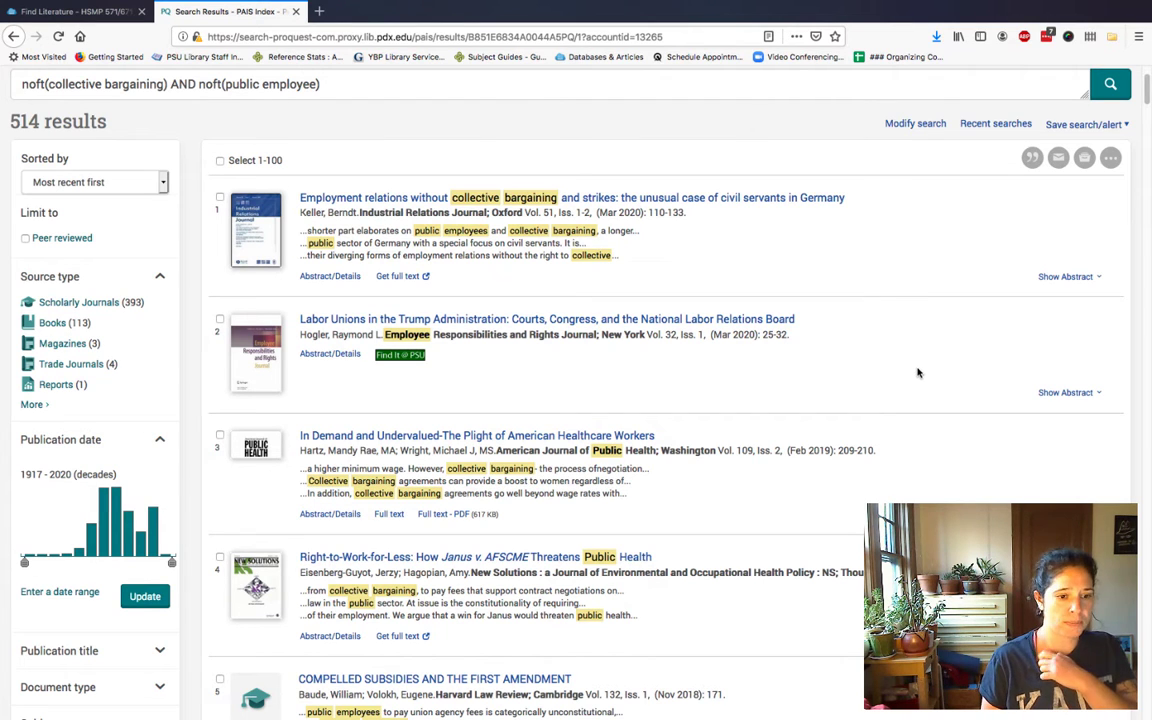
scroll(915, 375, "down", 2)
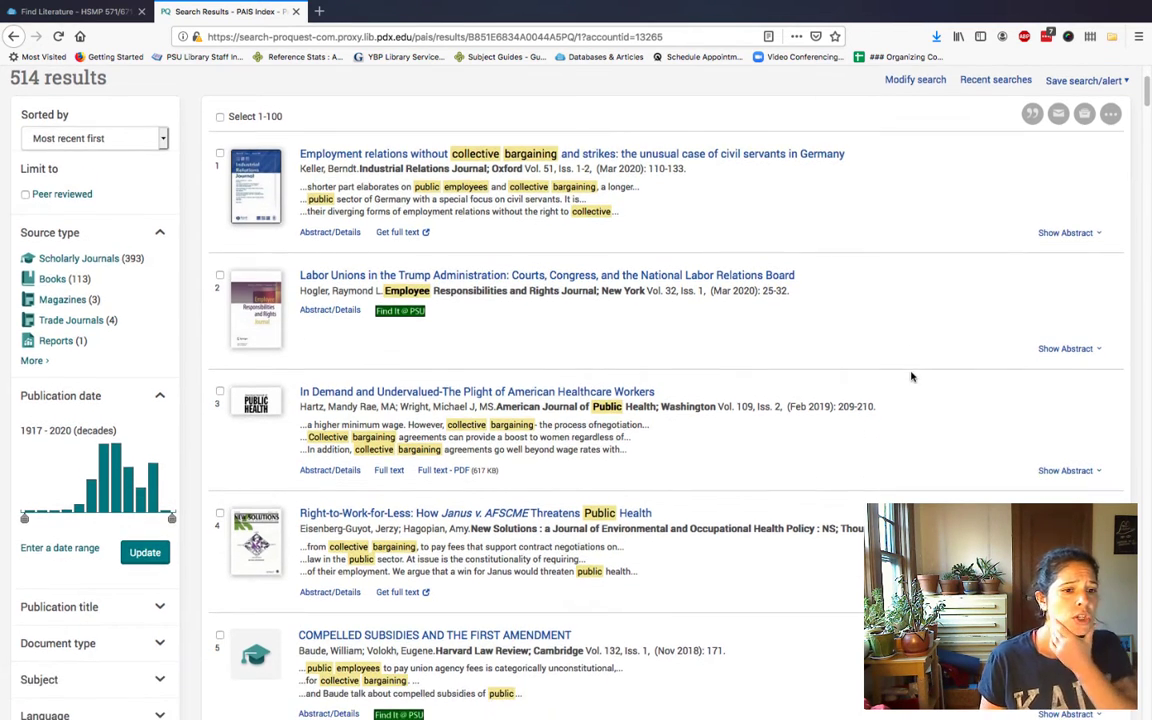
scroll(911, 377, "down", 2)
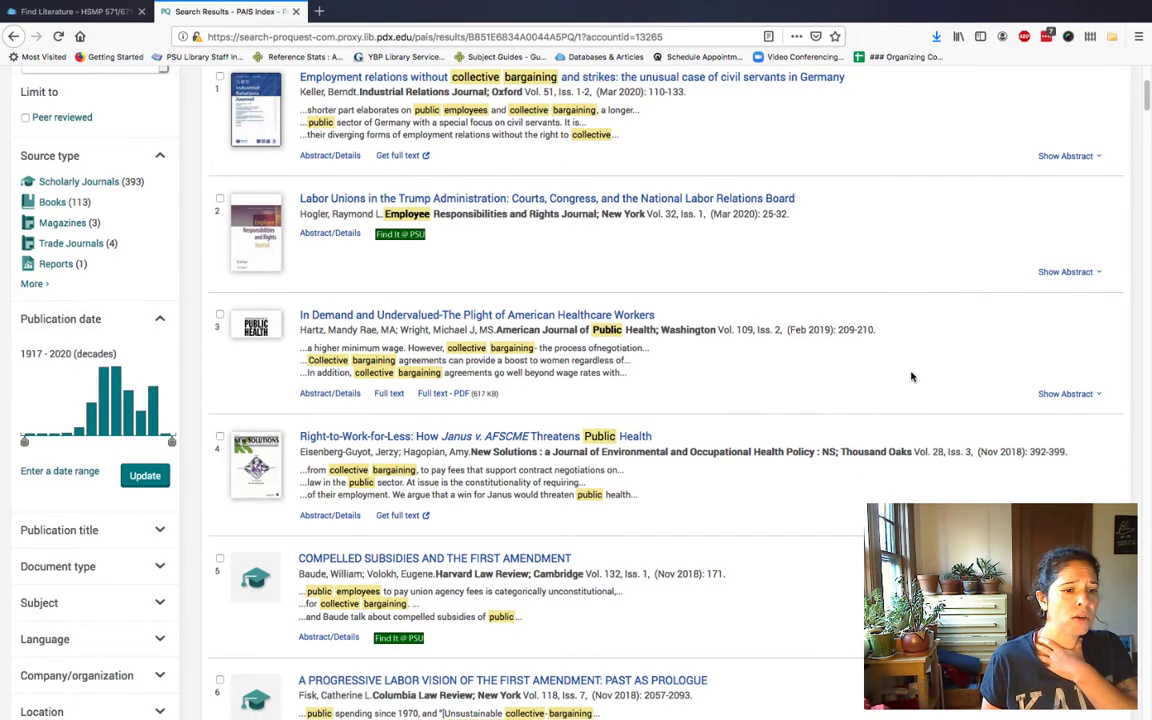
scroll(911, 377, "down", 1)
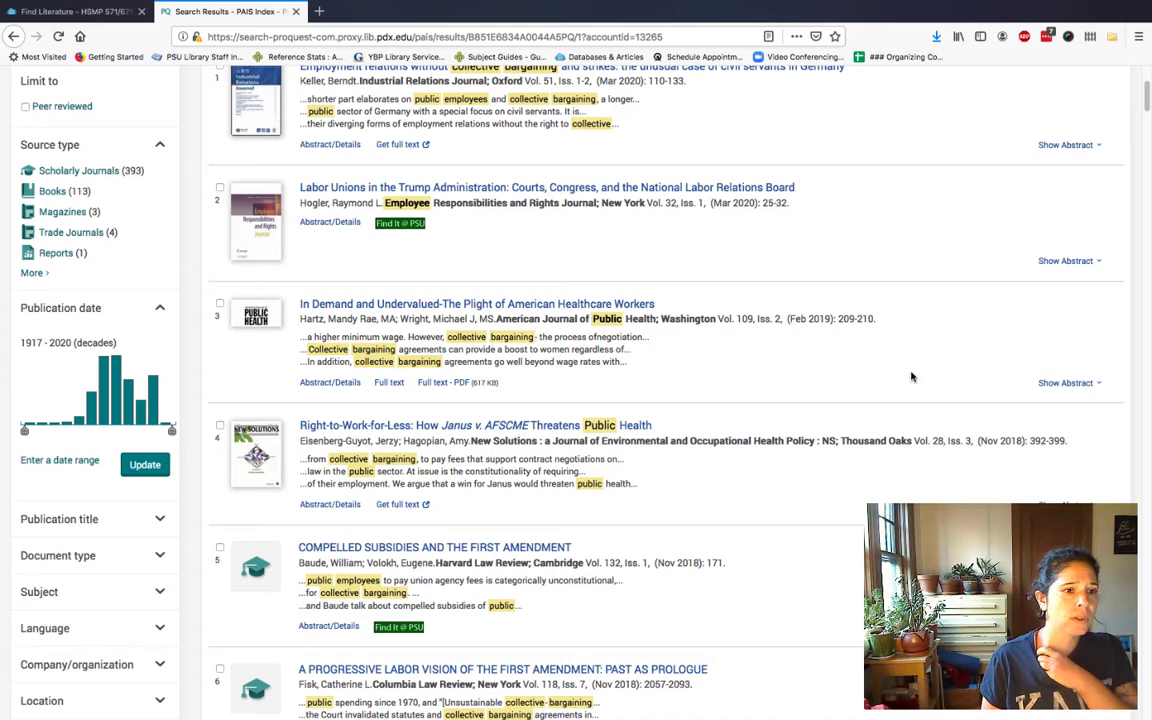
Open the 'Labor Unions in the Trump Administration' record and scroll down to its abstract and details
left_click(621, 189)
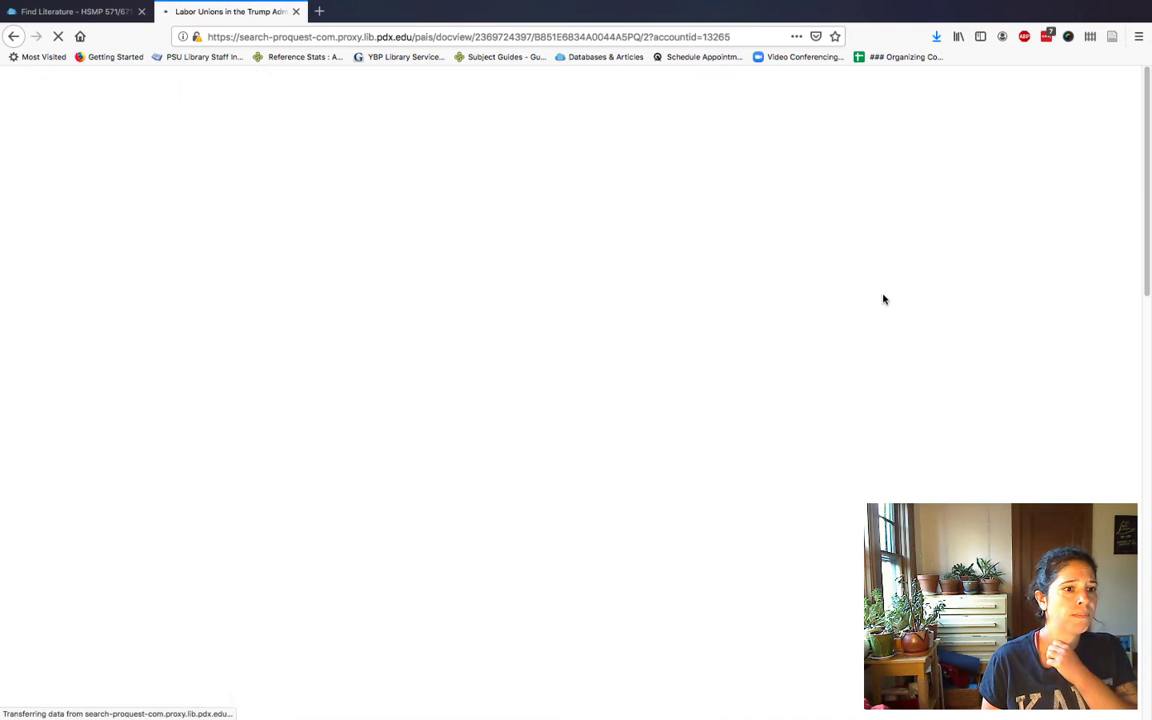
scroll(674, 350, "down", 5)
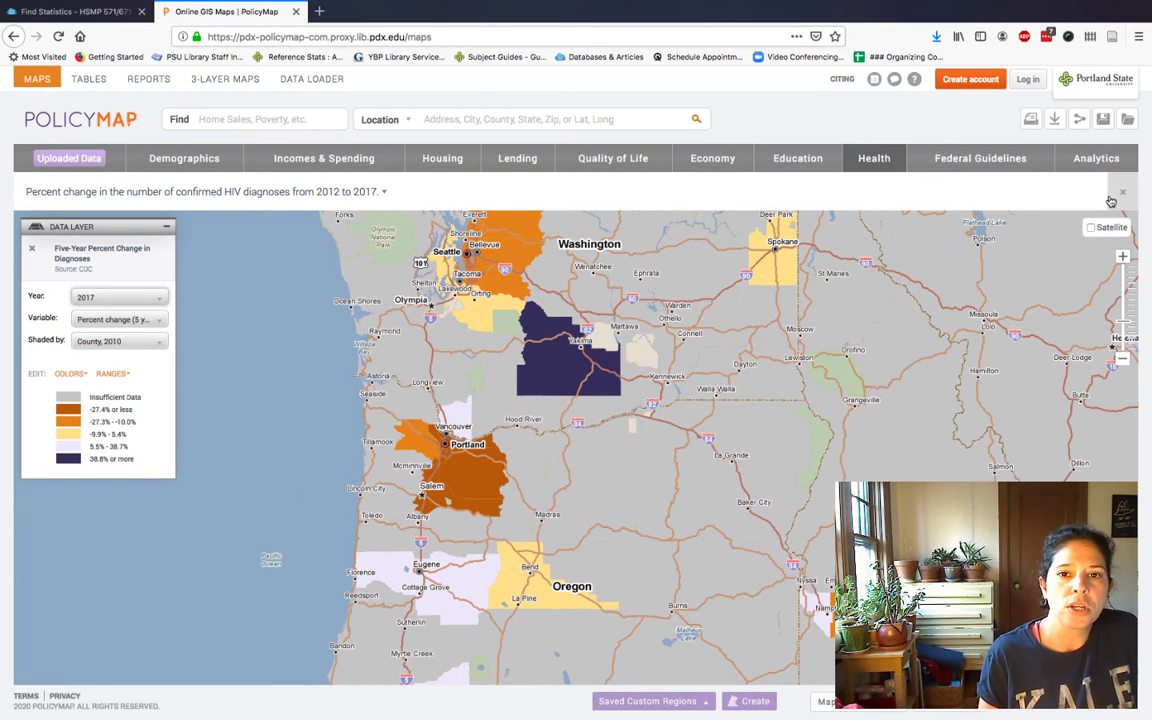
Download the HIV percent-change map data for Washington (State) as a CSV, then close PolicyMap
left_click(1056, 120)
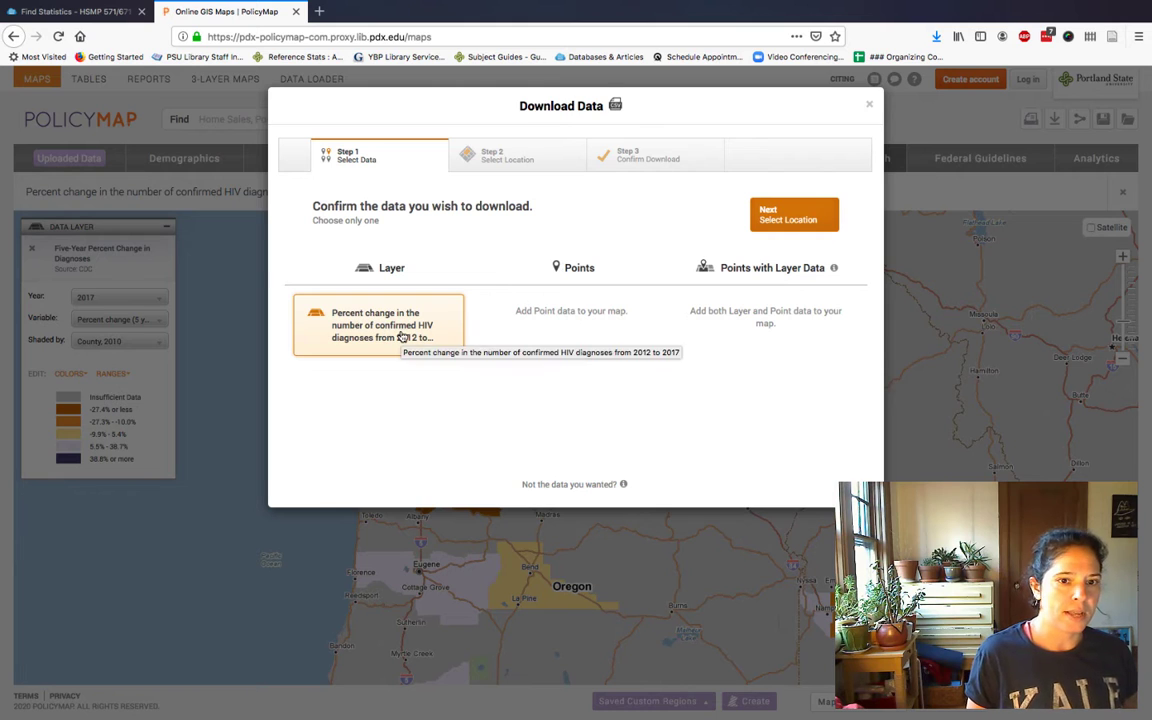
left_click(815, 219)
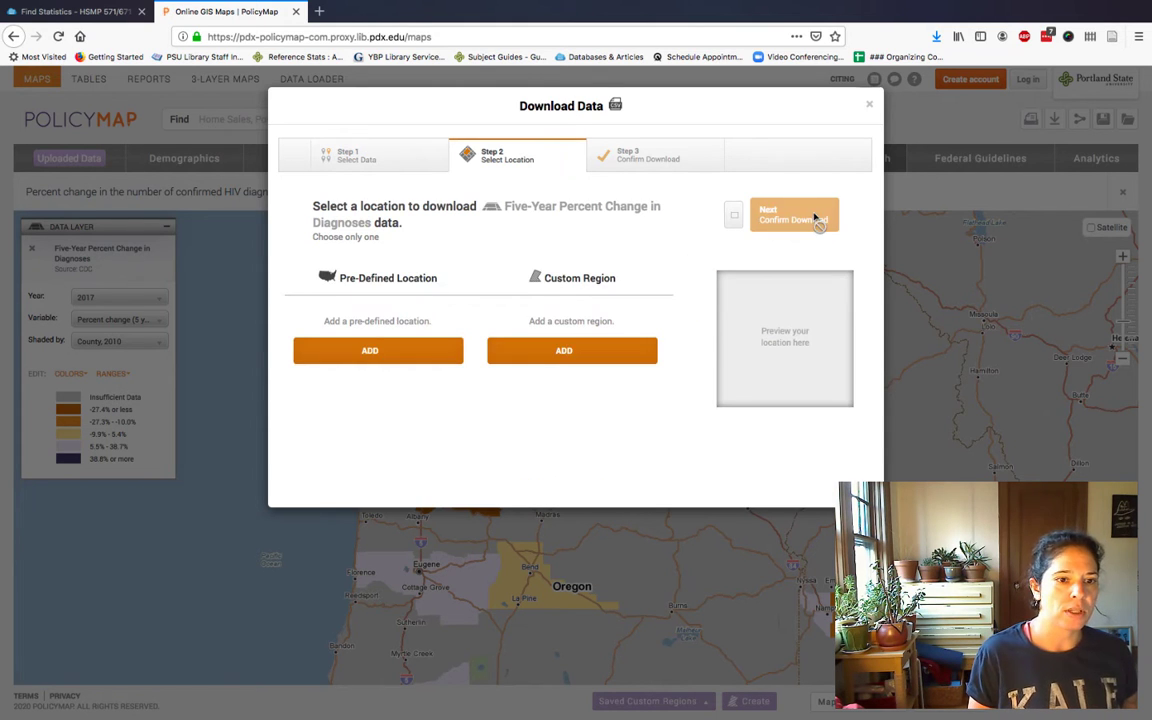
left_click(401, 353)
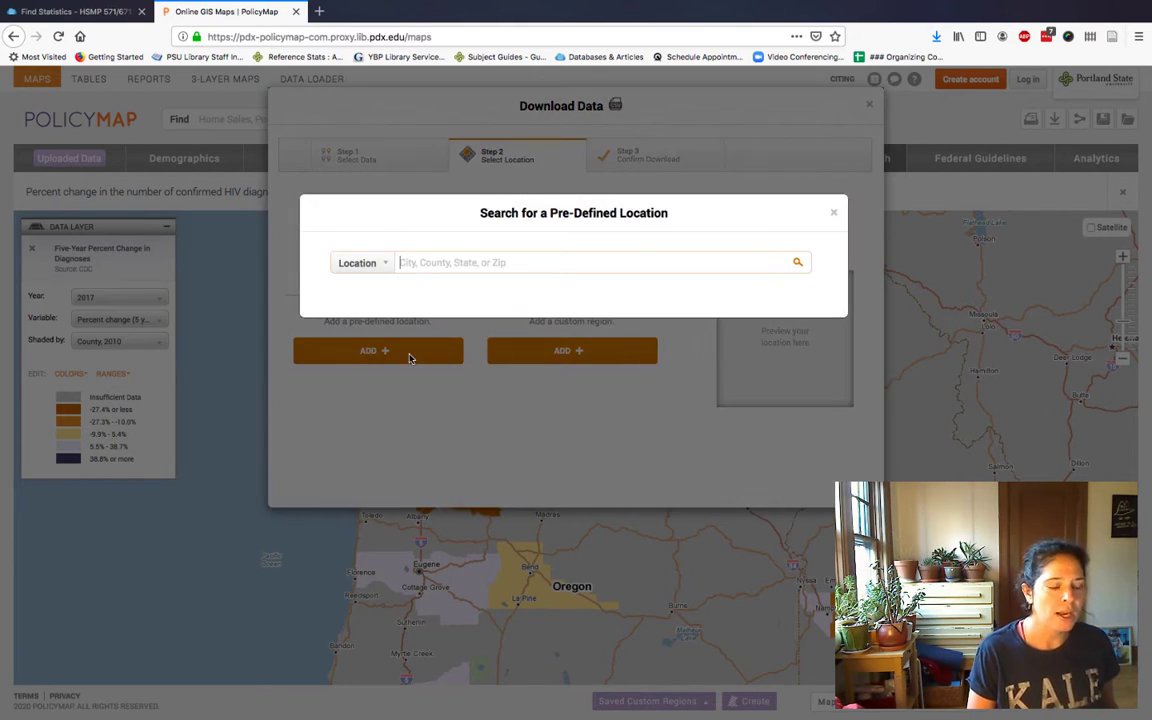
type("washin")
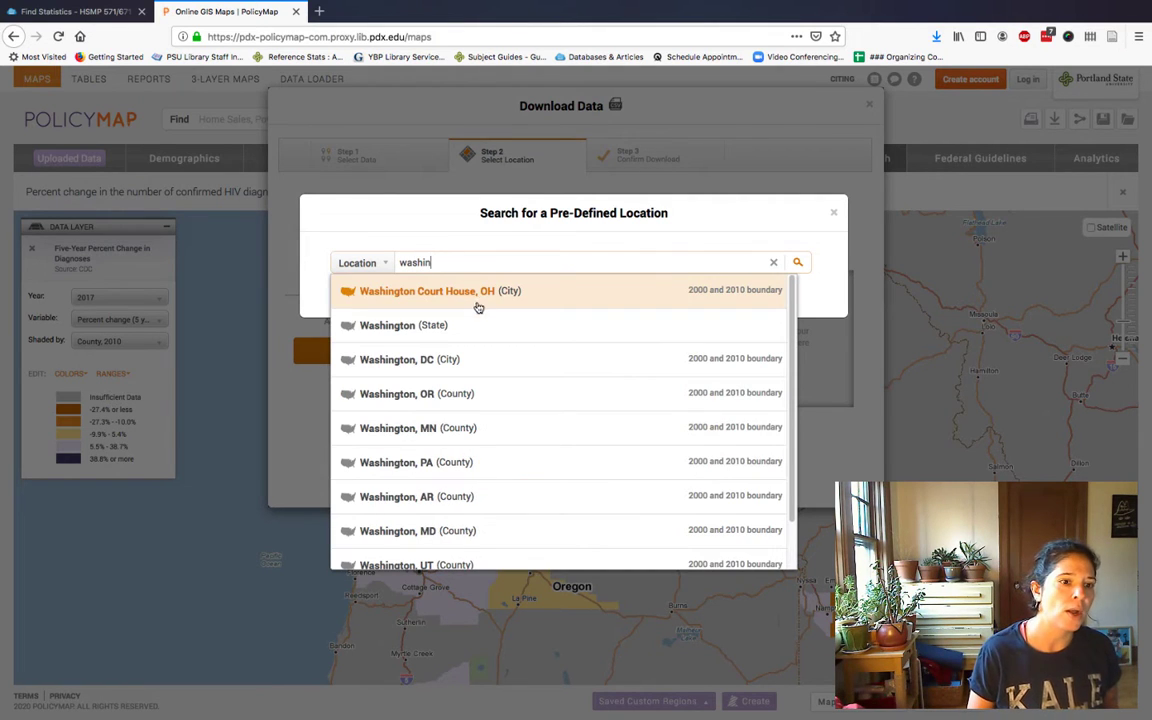
left_click(419, 325)
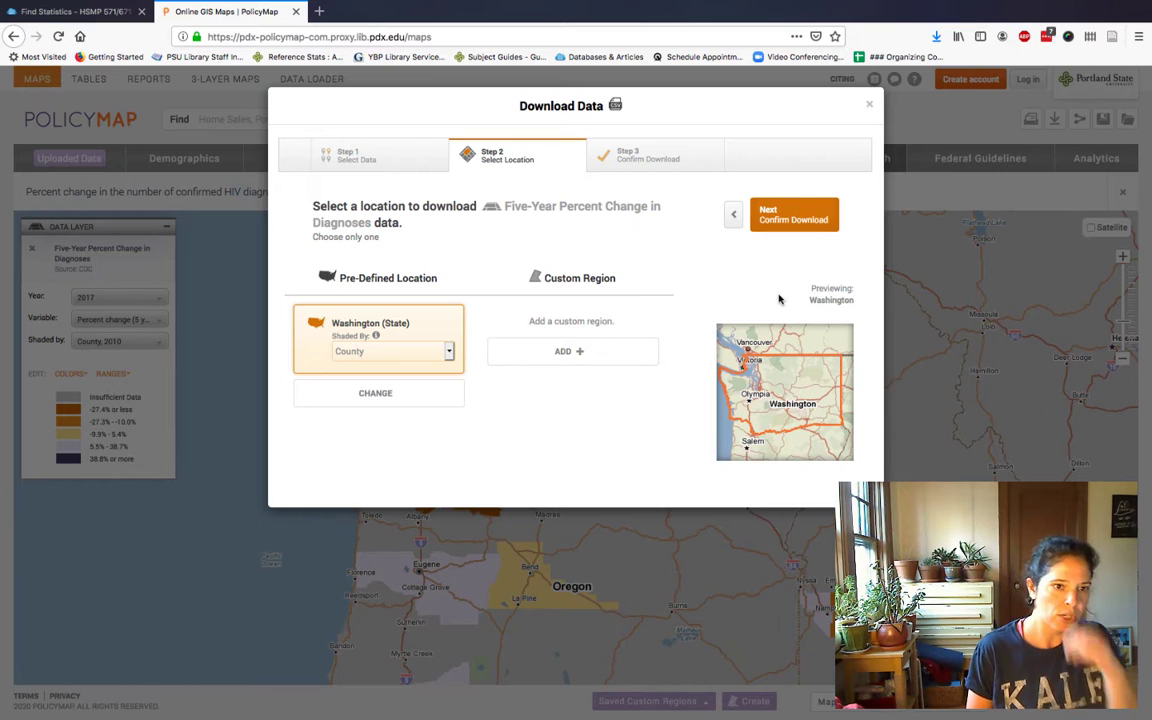
left_click(804, 223)
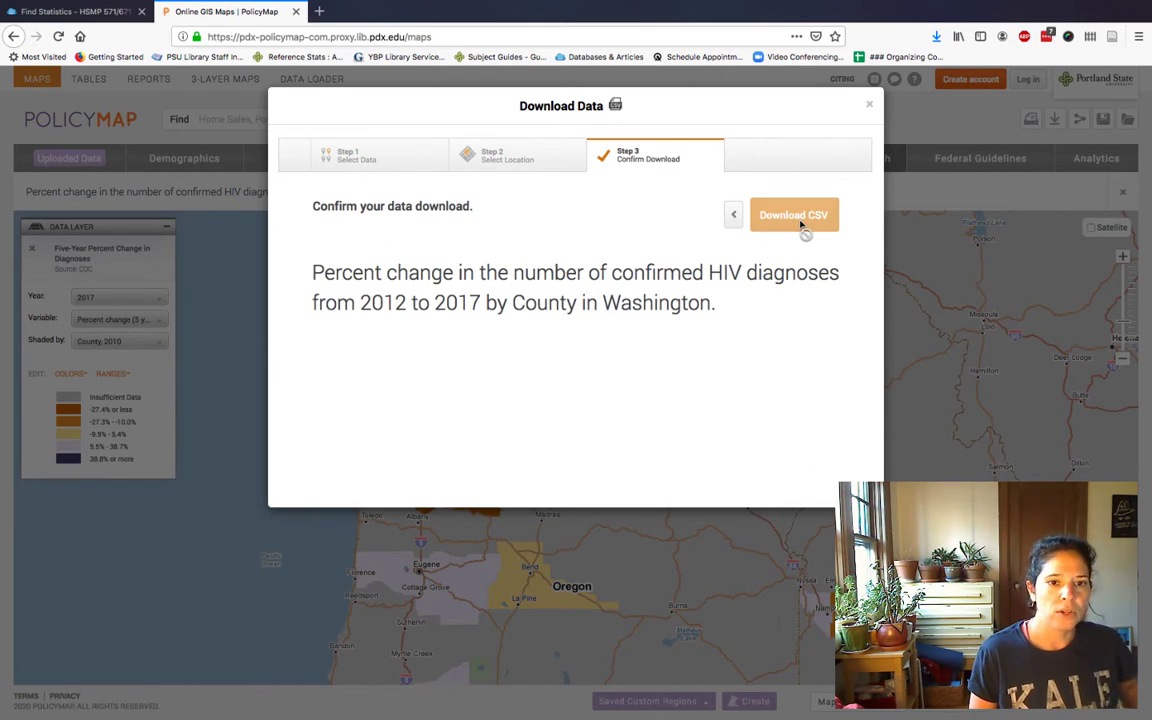
left_click(801, 225)
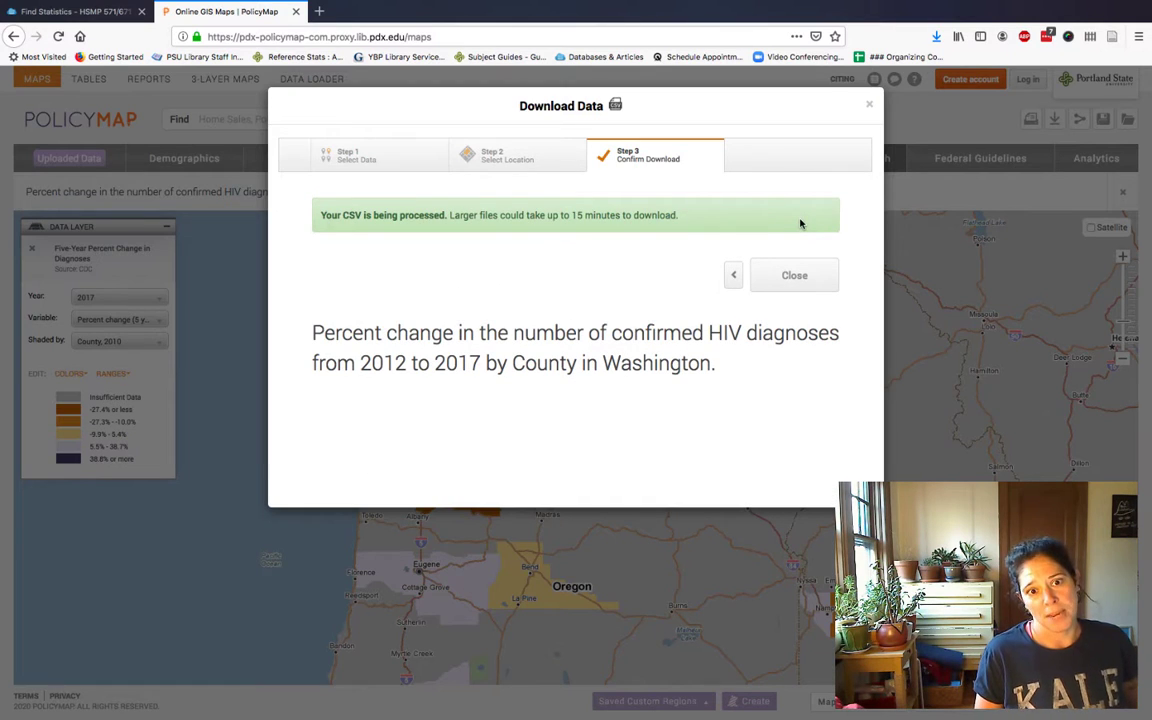
key("ctrl+w")
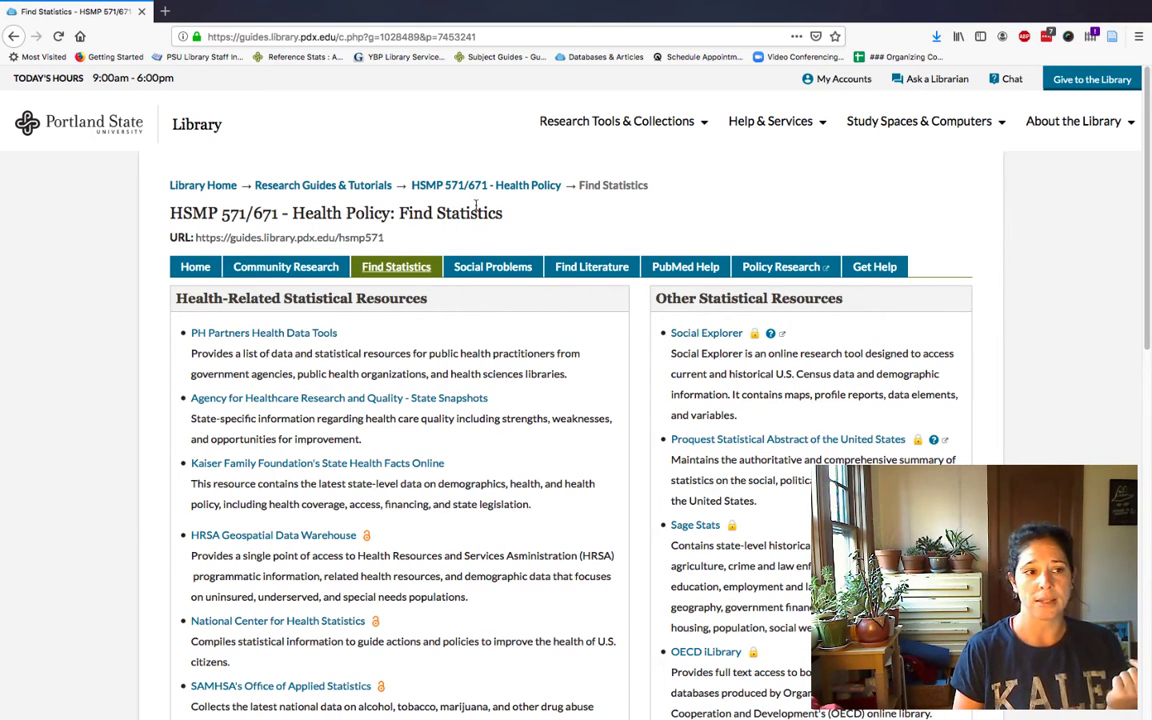
Go to the Research Guides & Tutorials breadcrumb to reach the Subject Guides list
left_click(326, 189)
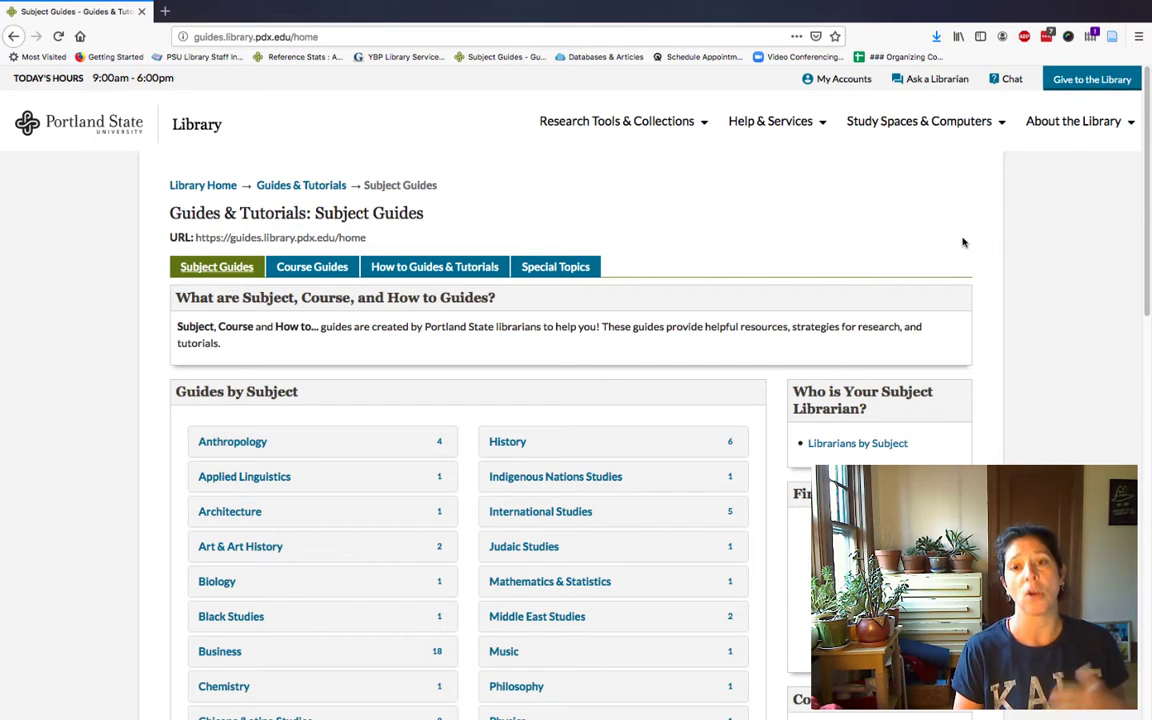
Expand Education in the subject list to show its 11 guides, Childrens Literature to Special Education
scroll(963, 242, "down", 3)
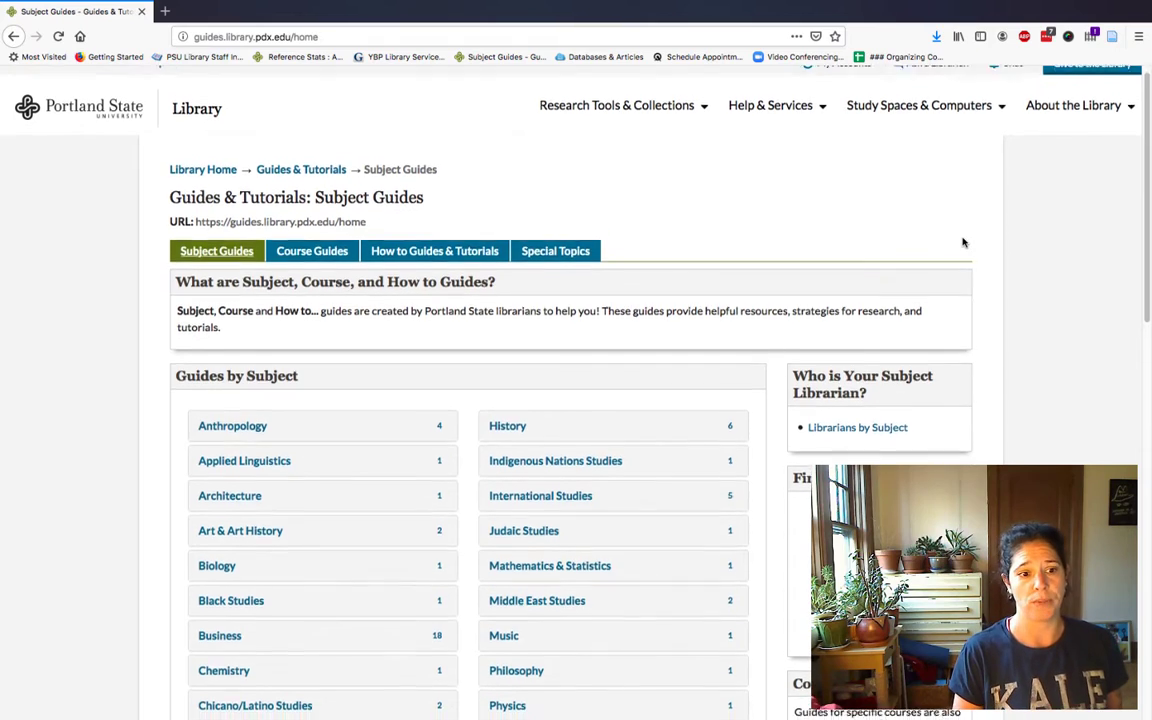
scroll(963, 242, "down", 9)
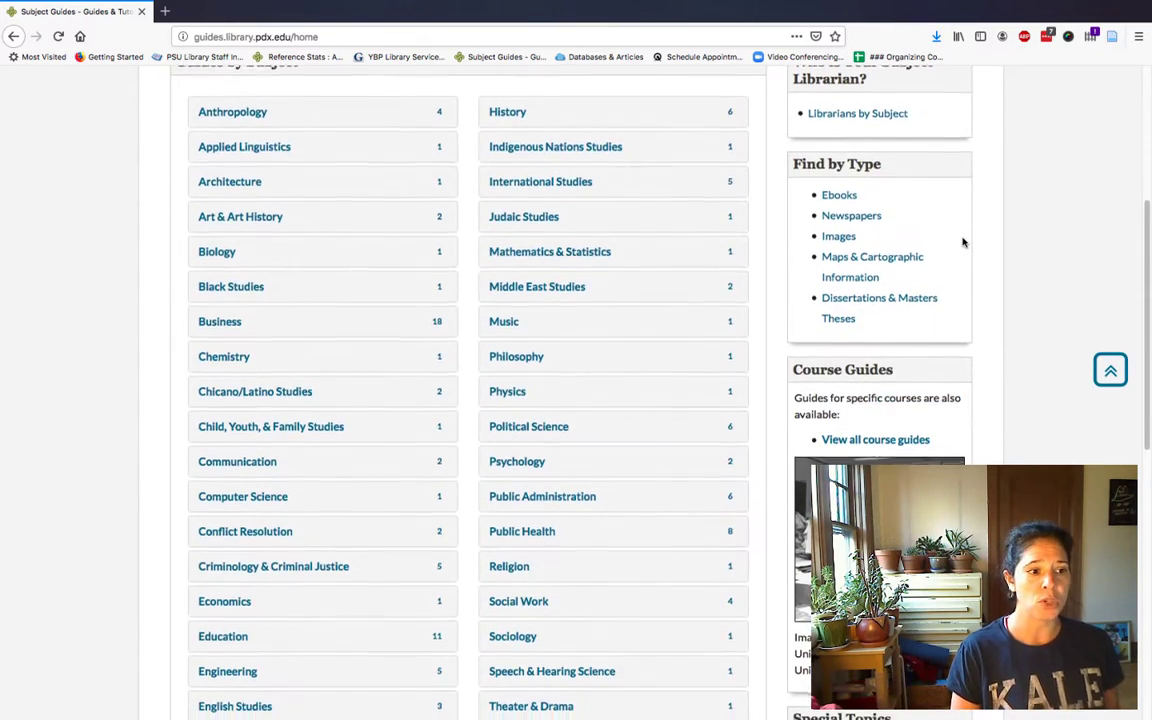
scroll(963, 242, "down", 1)
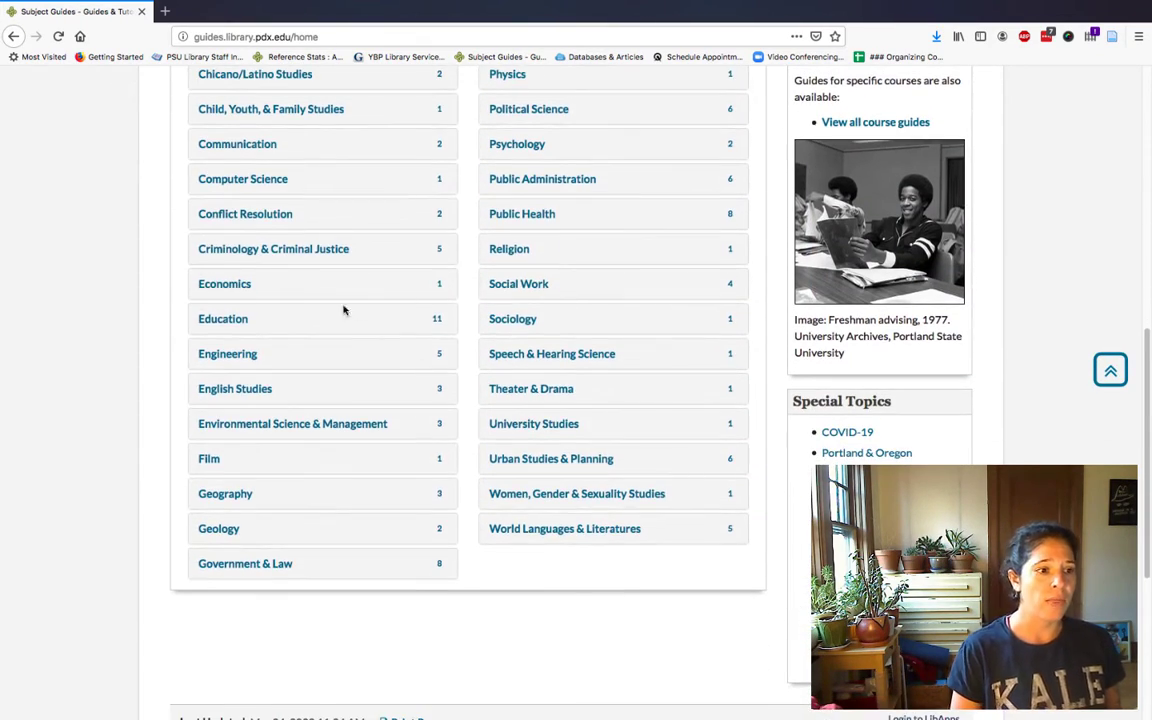
left_click(313, 321)
scroll(315, 323, "down", 4)
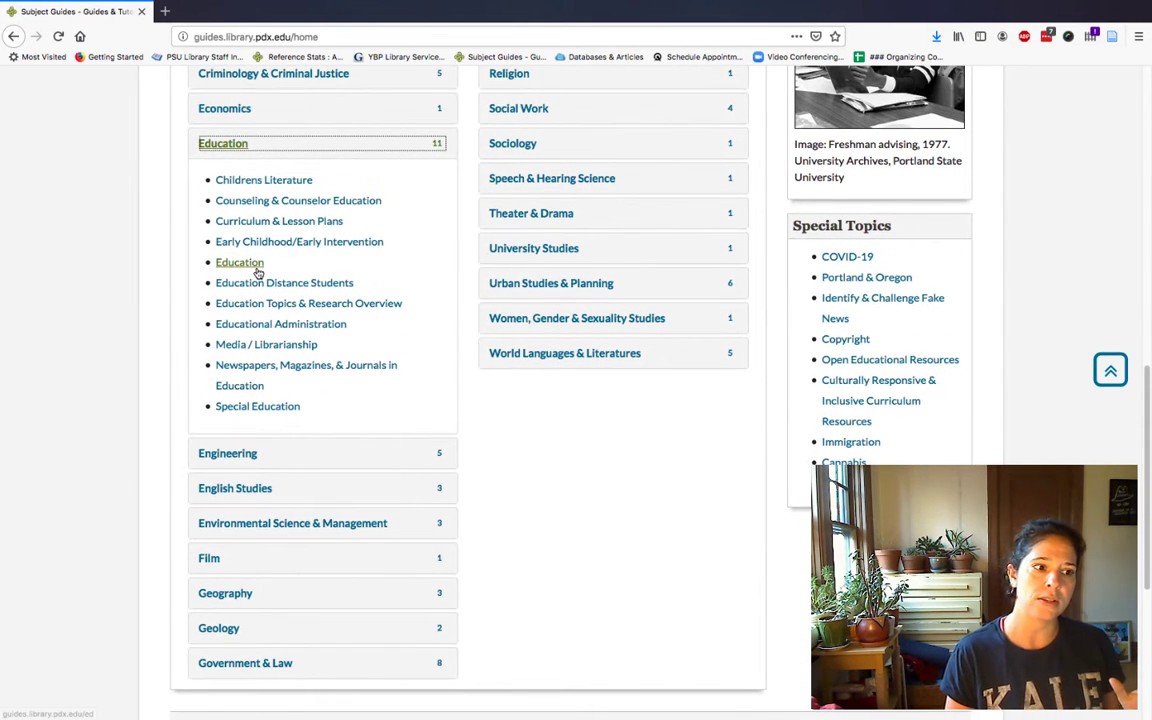
Open the Education guide's Articles page to review databases like ERIC and Education Research Complete
left_click(257, 266)
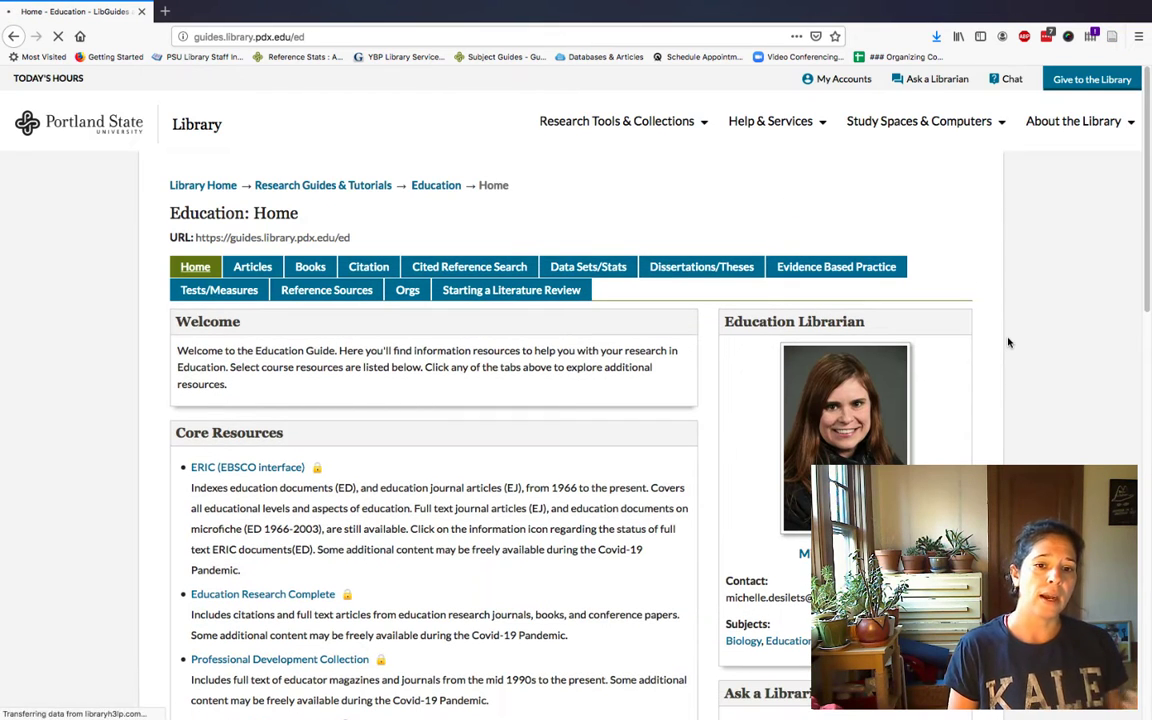
scroll(1010, 335, "down", 1)
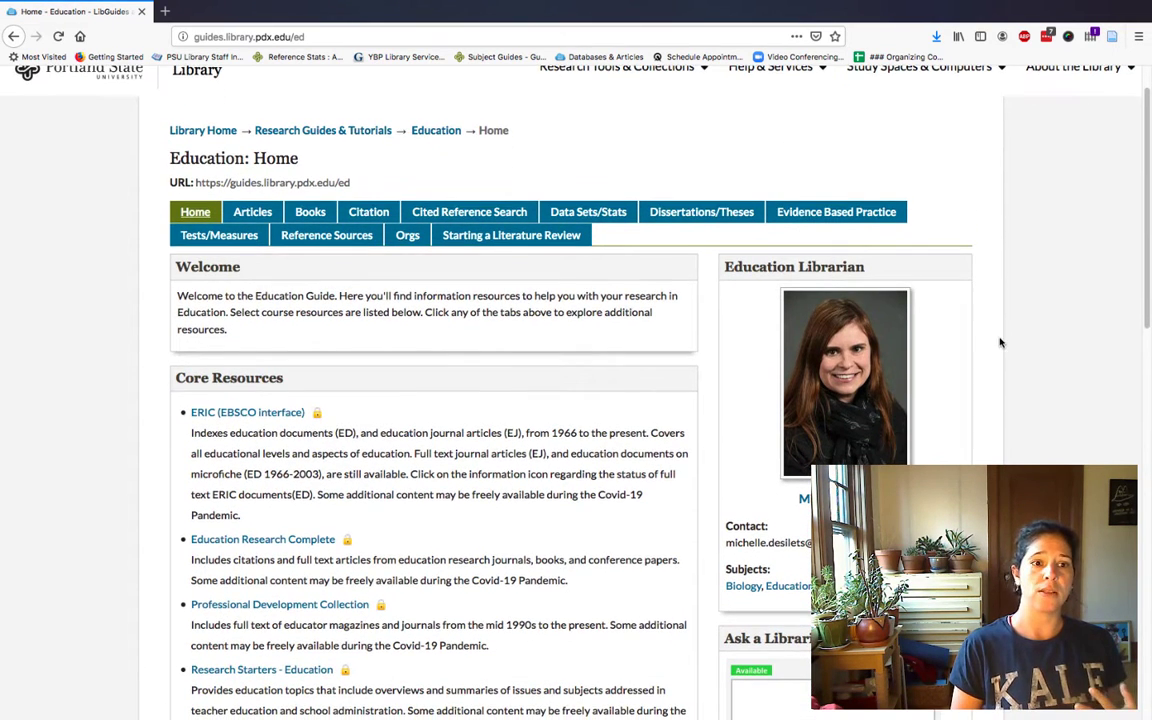
left_click(245, 220)
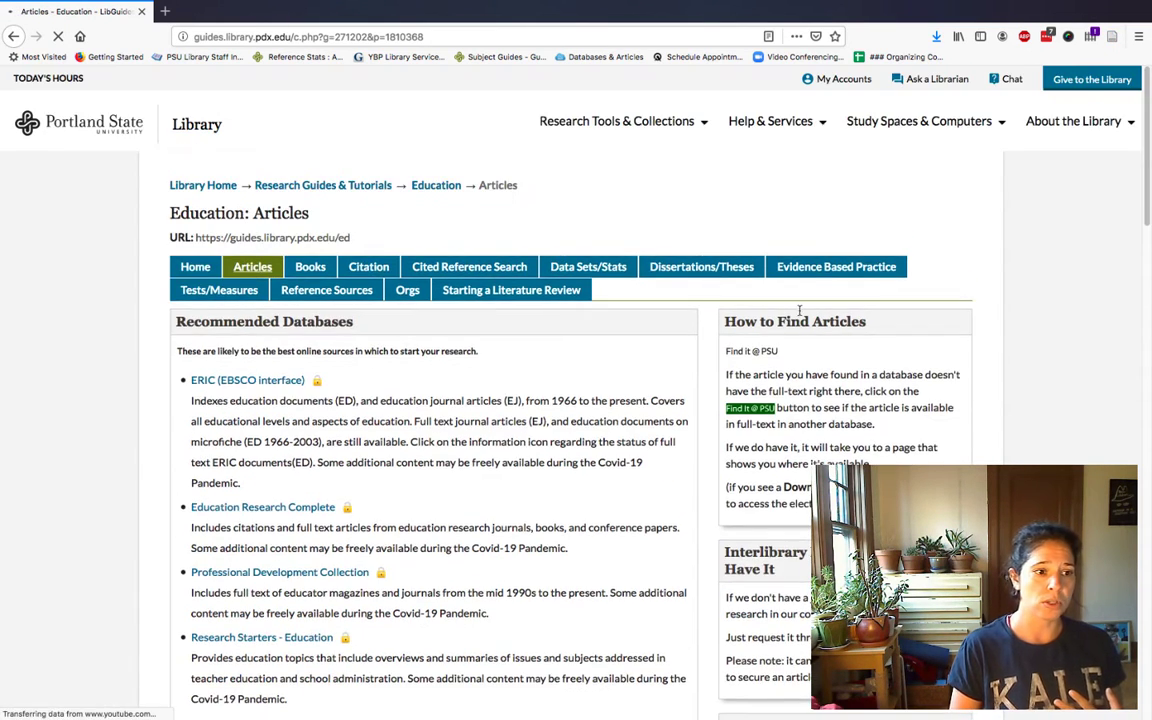
scroll(1008, 311, "down", 5)
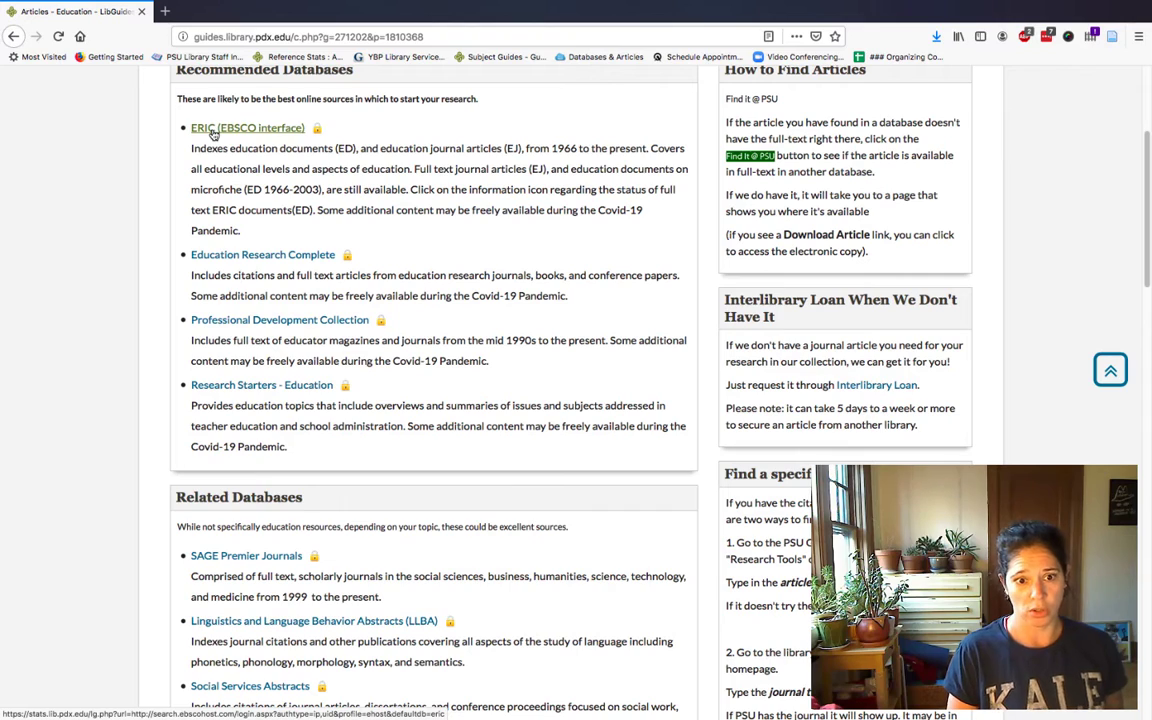
scroll(535, 448, "up", 1)
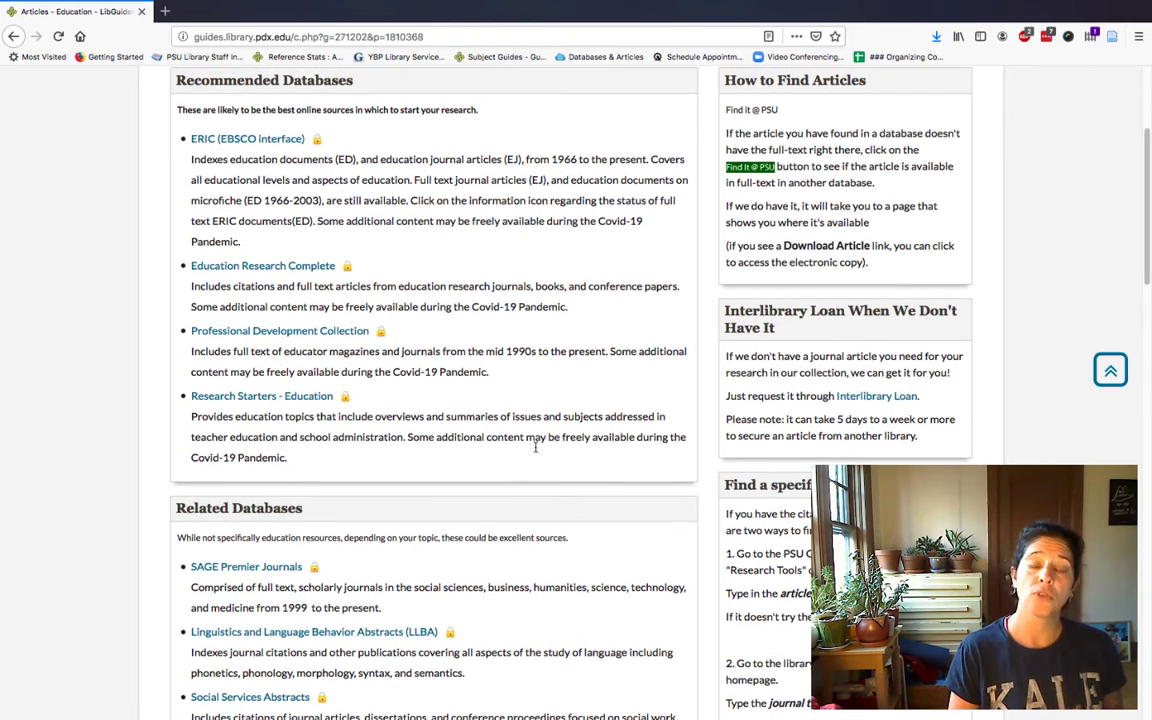
scroll(535, 448, "up", 5)
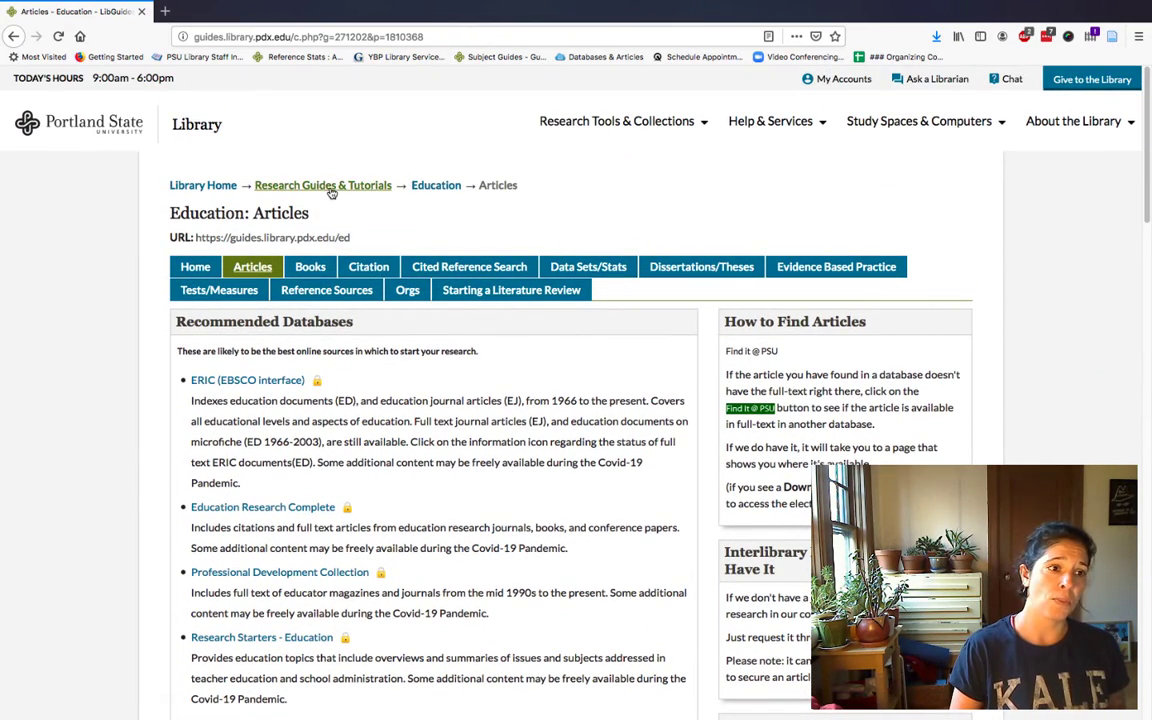
Return to the subject list and expand Environmental Science & Management, showing Land Use and Sustainability
left_click(330, 188)
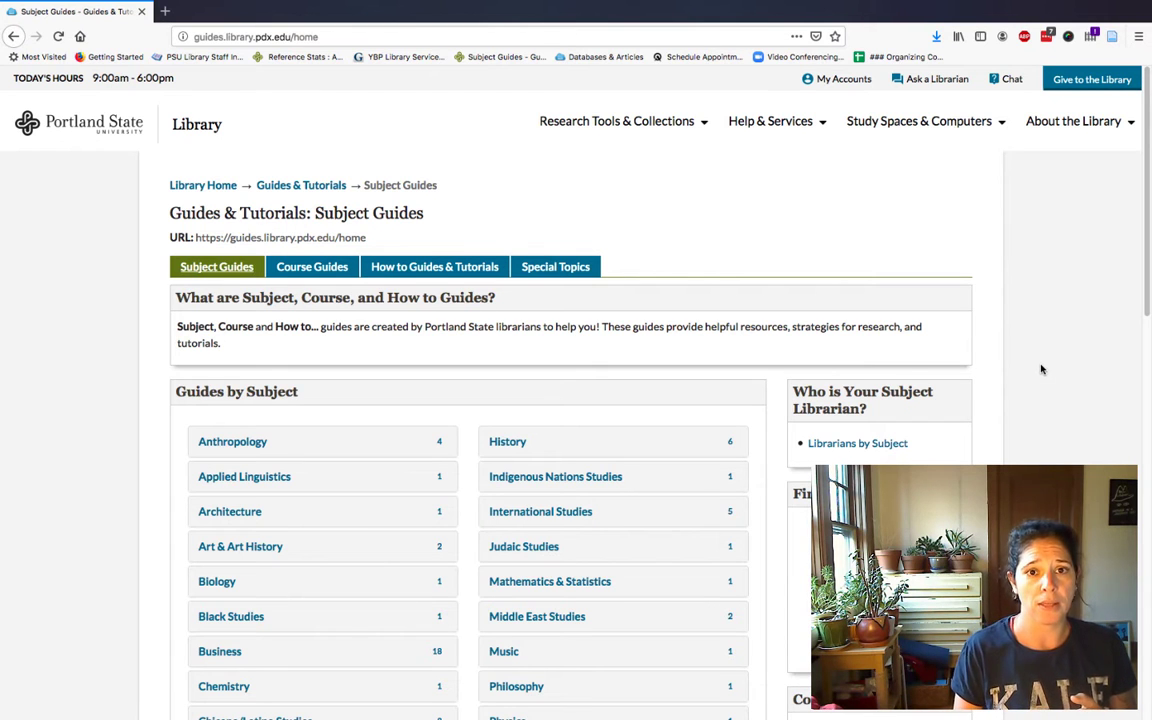
scroll(1050, 371, "down", 2)
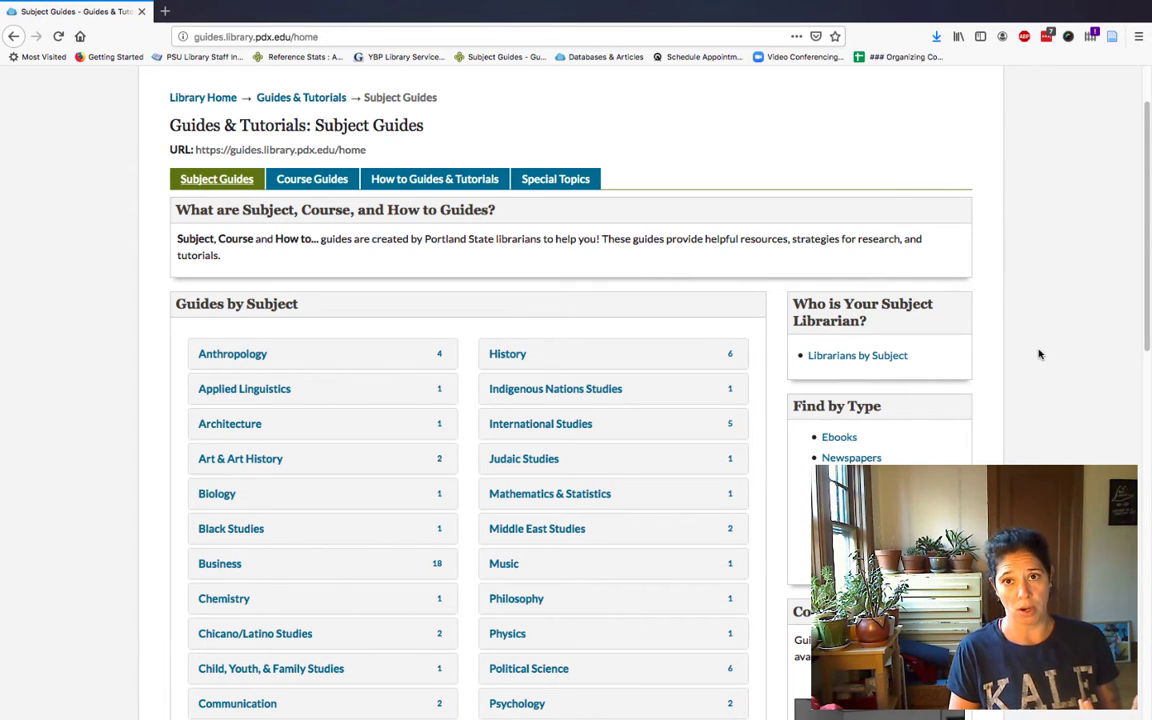
scroll(1039, 354, "down", 2)
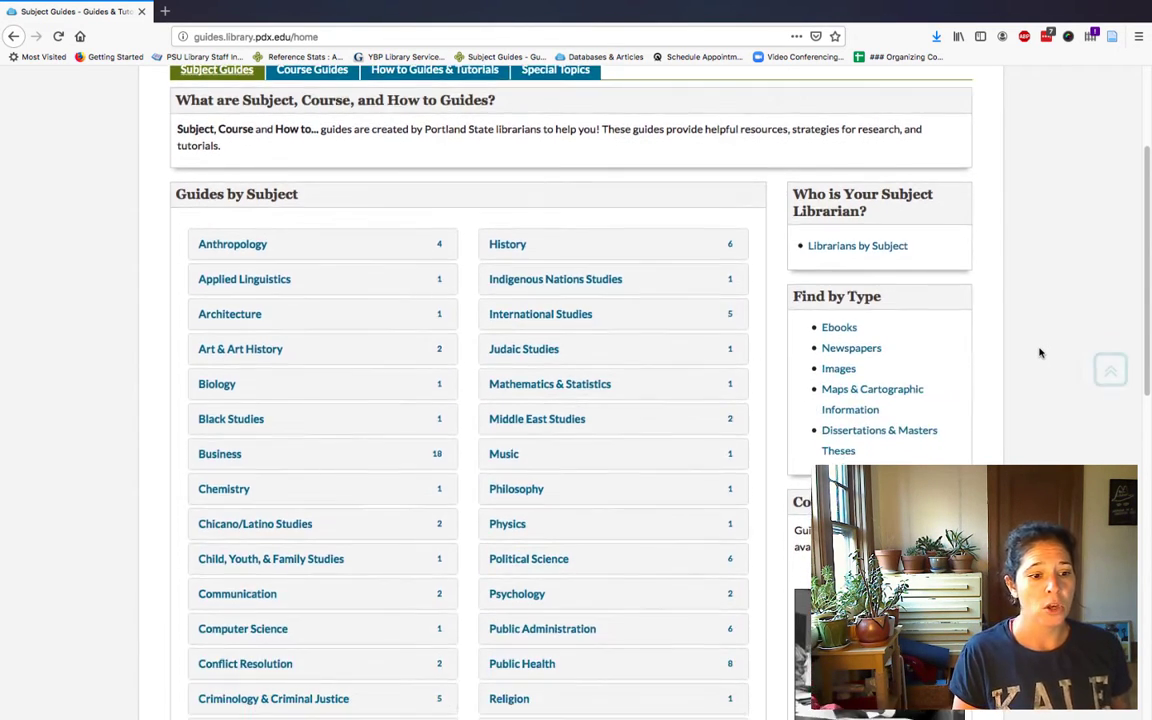
scroll(1040, 345, "down", 6)
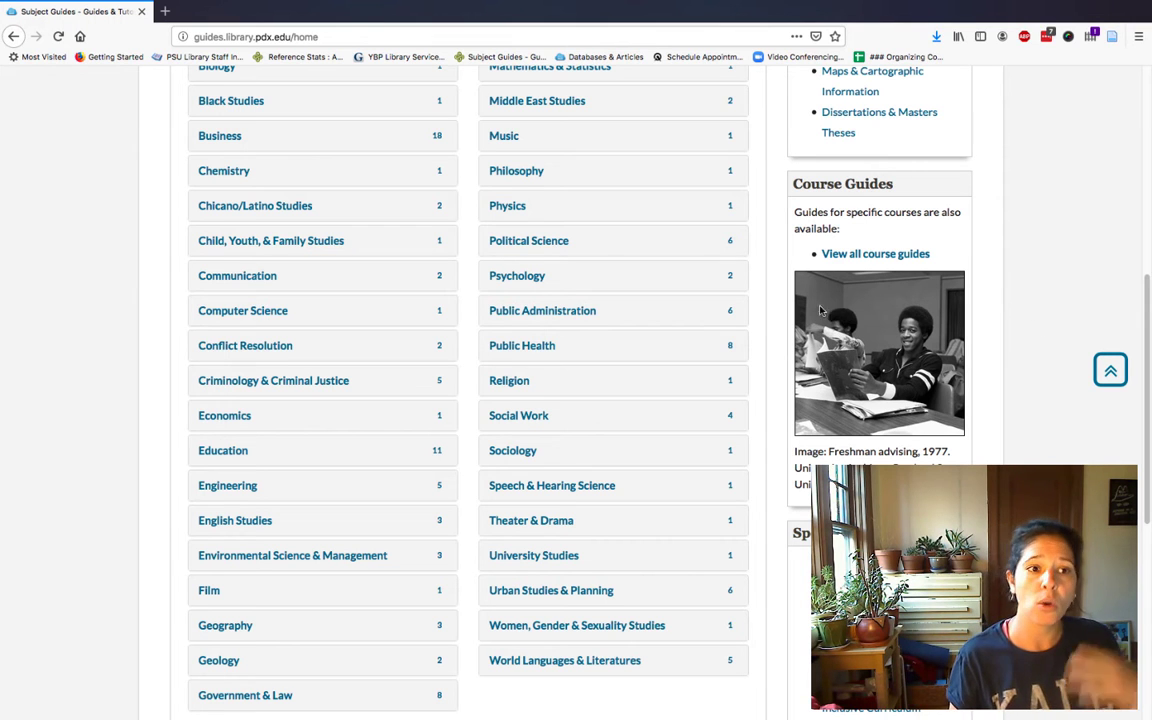
scroll(489, 350, "down", 2)
scroll(600, 338, "down", 1)
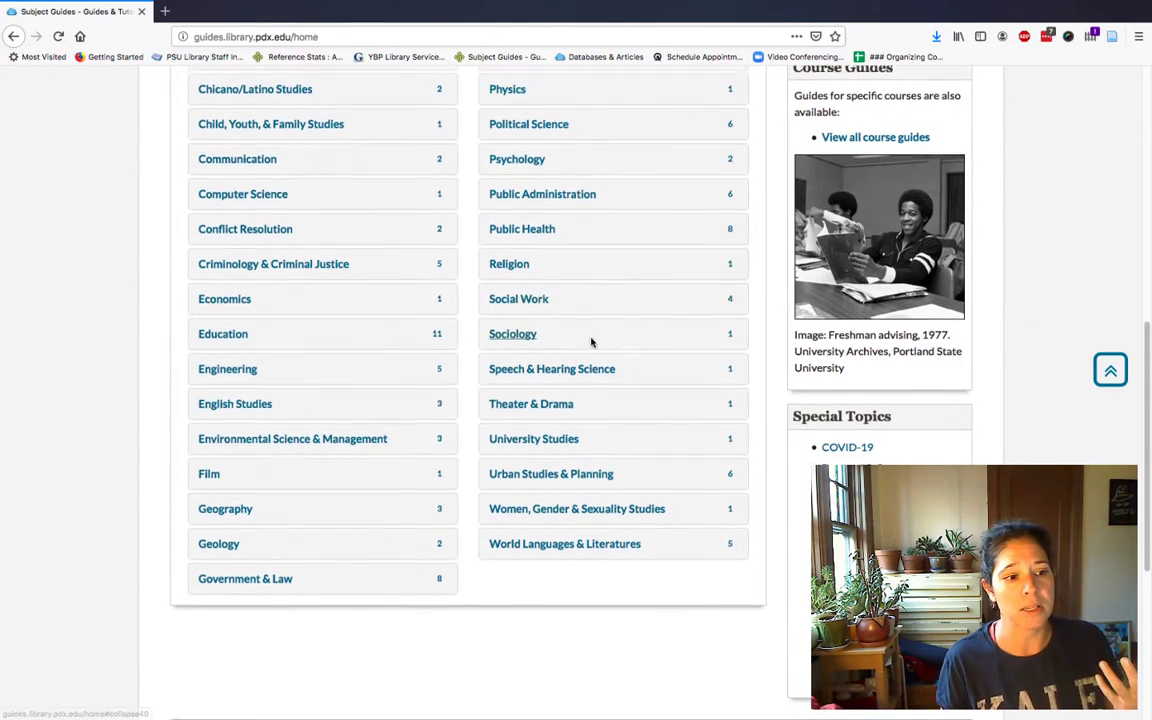
left_click(338, 436)
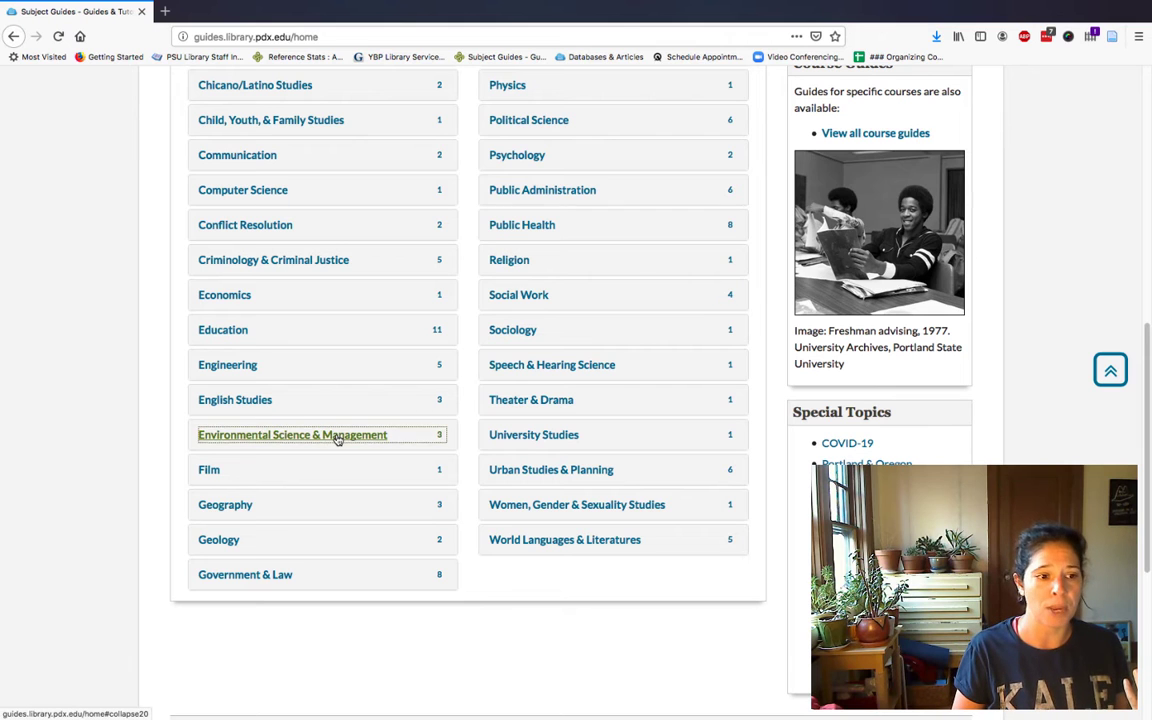
scroll(404, 395, "down", 1)
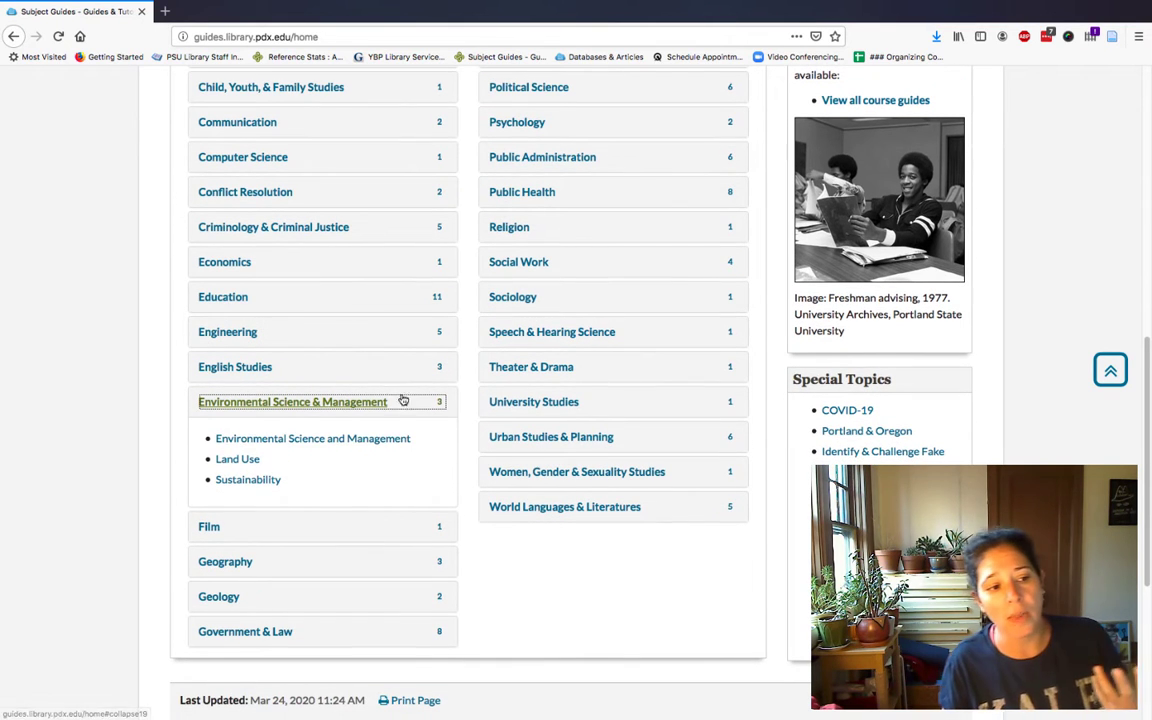
left_click(359, 440)
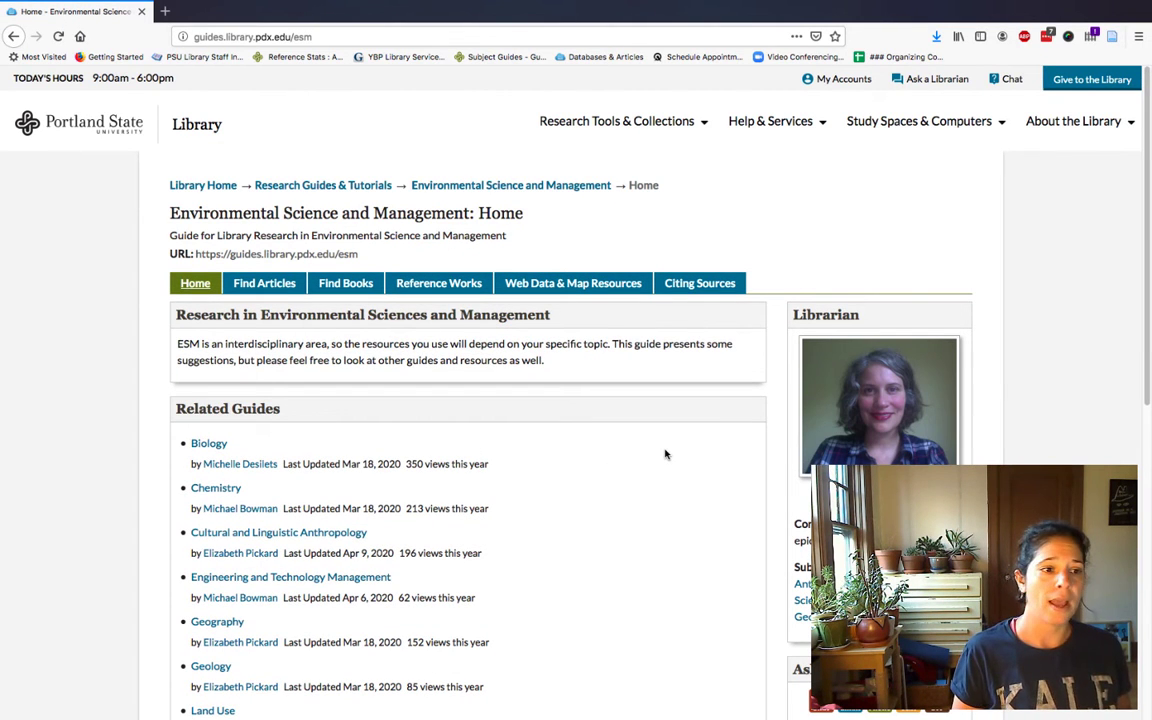
left_click(244, 292)
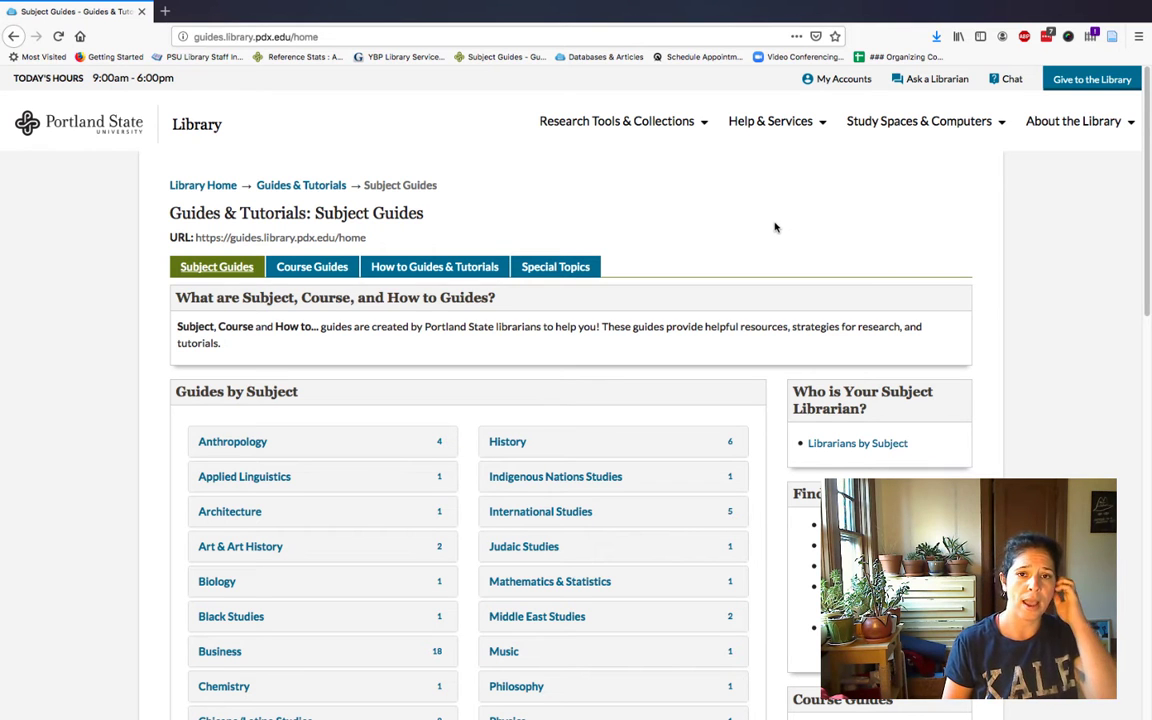
Expand Government & Law and open the Government Information guide's Home page
scroll(774, 228, "down", 1)
scroll(774, 228, "down", 15)
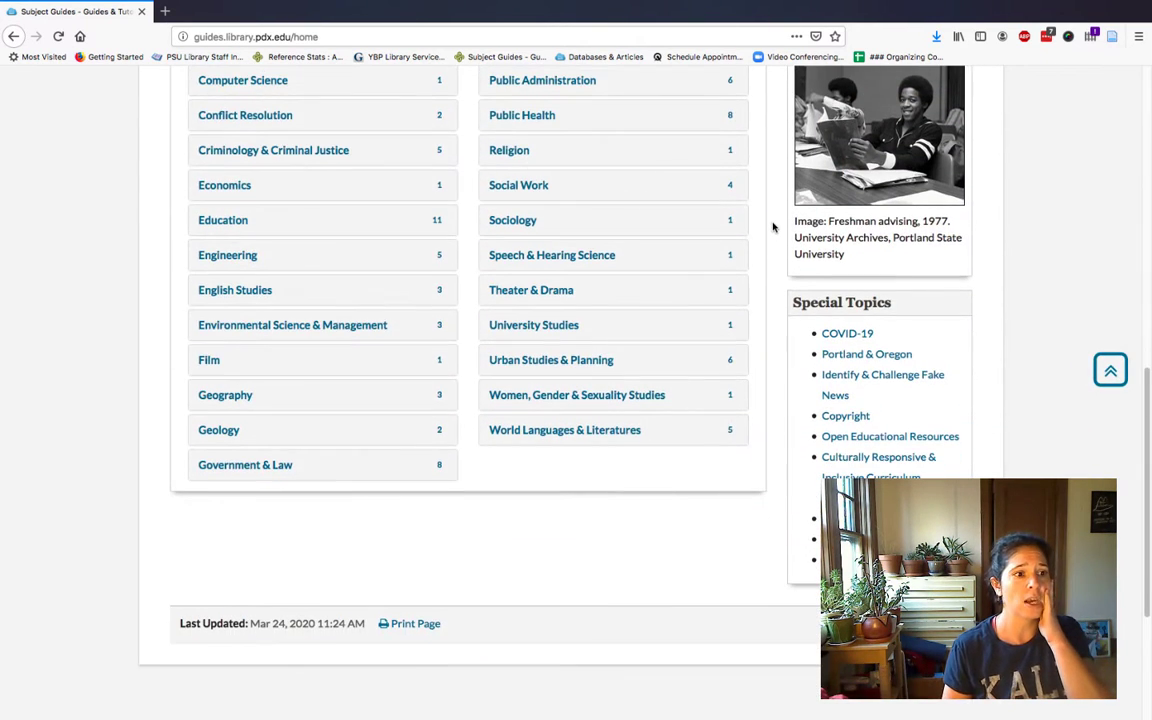
scroll(480, 342, "down", 3)
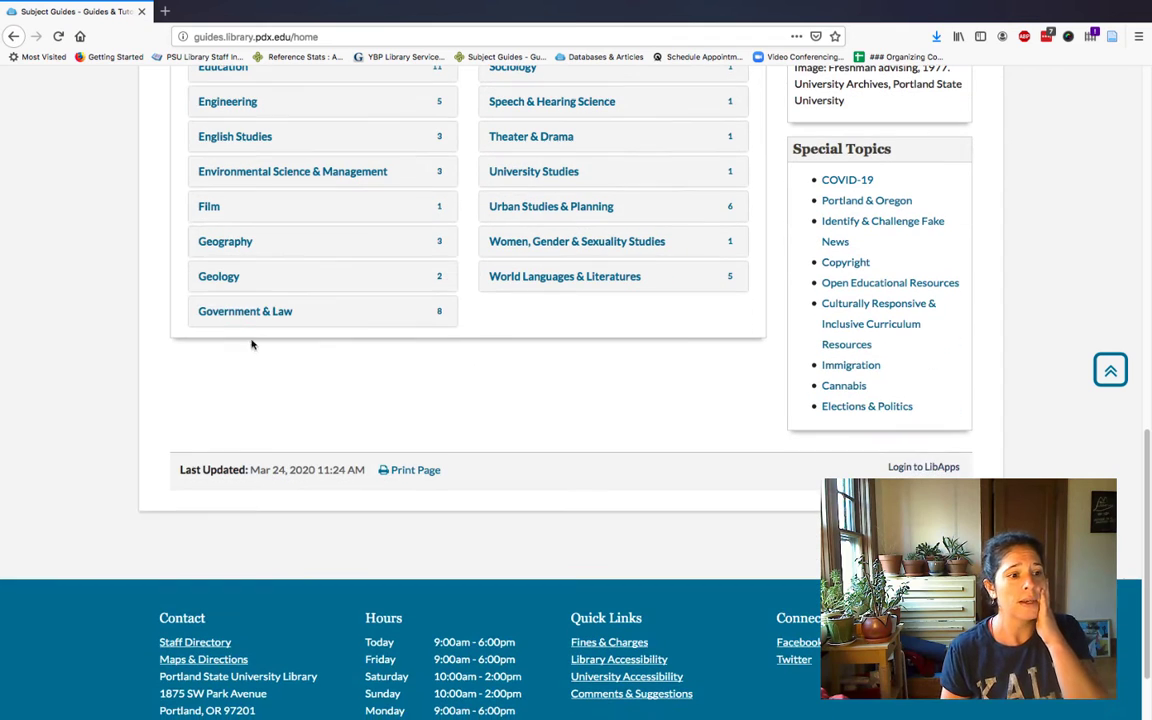
left_click(239, 314)
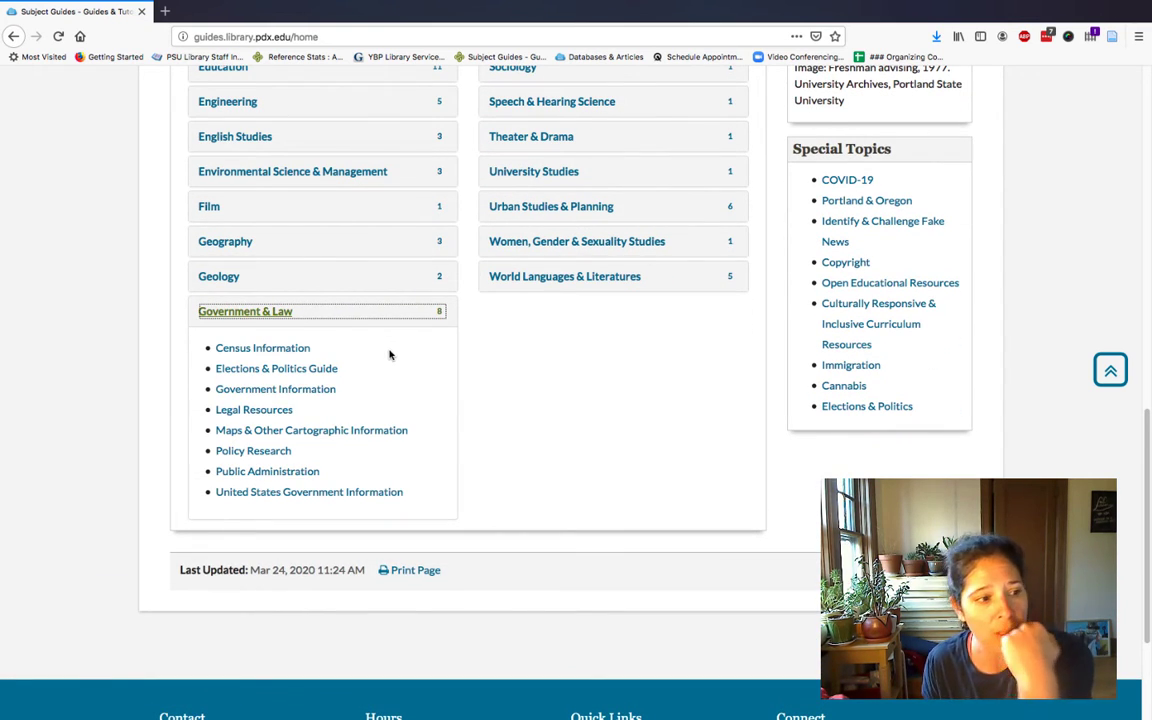
left_click(320, 392)
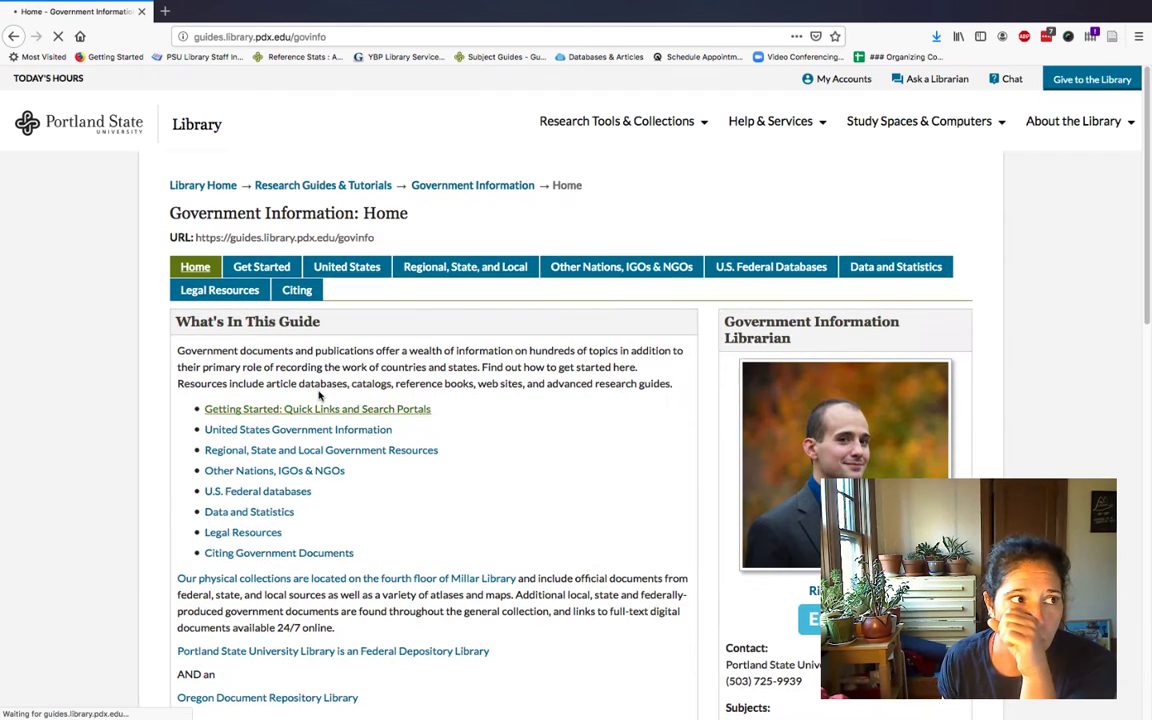